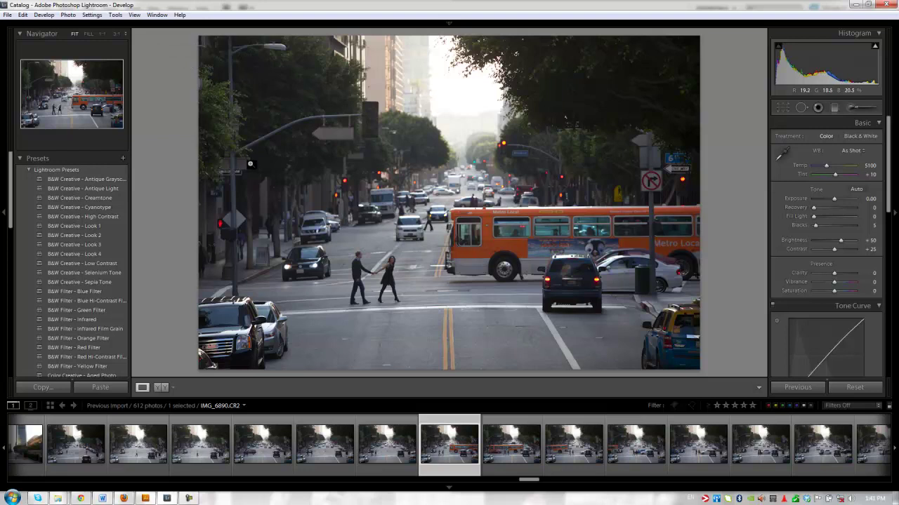
Step: Crop tightly around the crossing couple, straighten to 0.36°, and apply the crop
{"action": "key", "text": "f"}
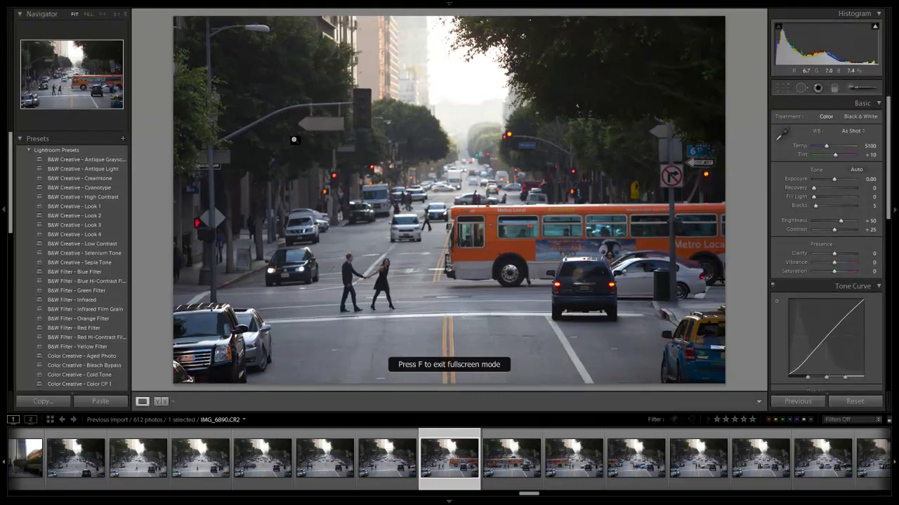
{"action": "key", "text": "r"}
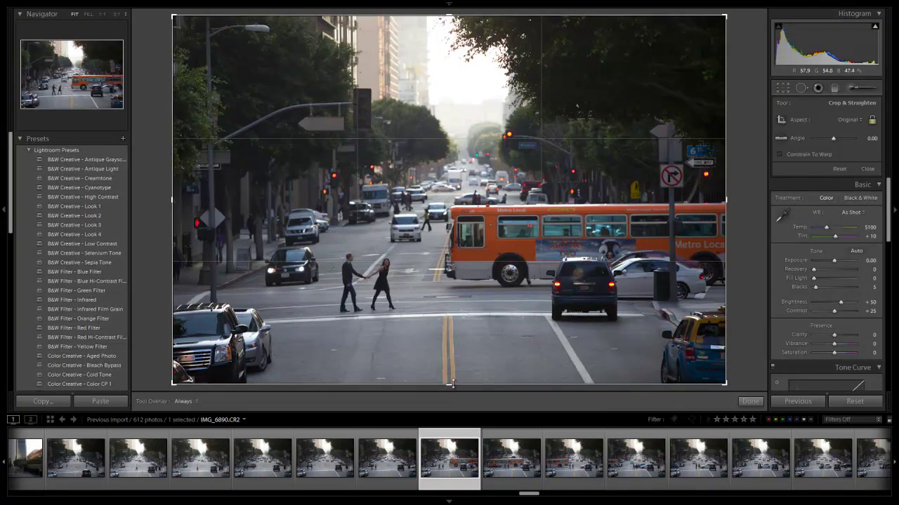
{"action": "left_click_drag", "start_coordinate": [452, 383], "coordinate": [449, 358]}
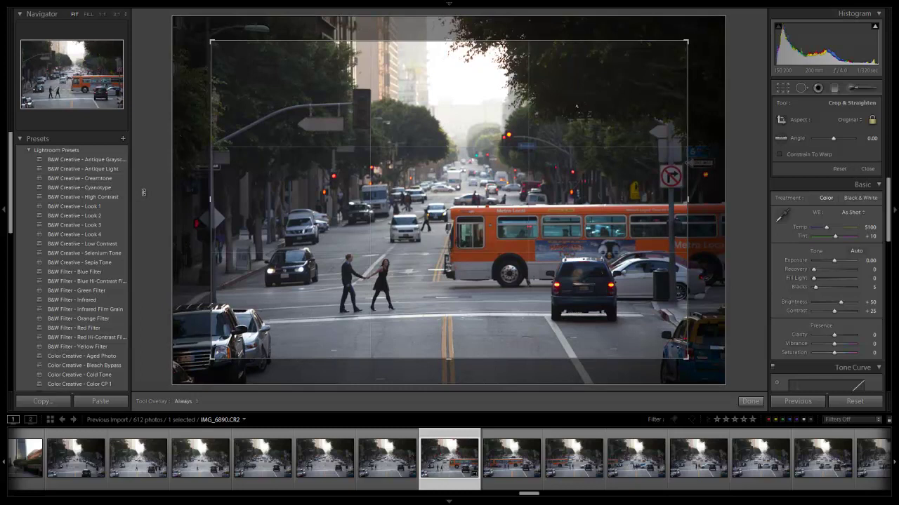
{"action": "left_click_drag", "start_coordinate": [144, 194], "coordinate": [146, 191]}
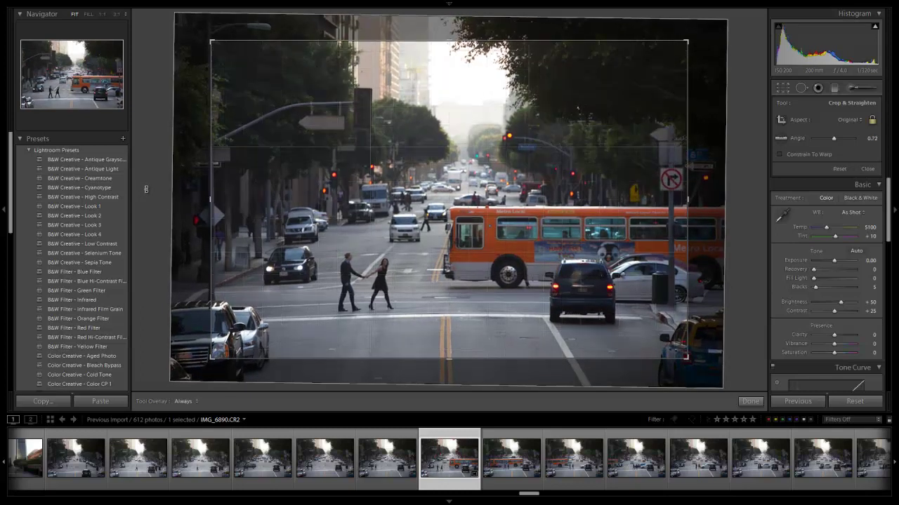
{"action": "left_click_drag", "start_coordinate": [150, 222], "coordinate": [232, 306]}
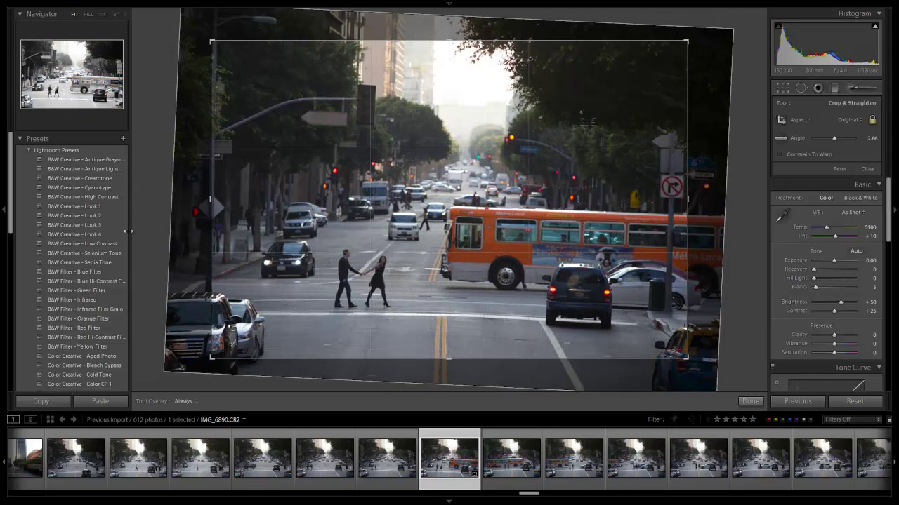
{"action": "left_click_drag", "start_coordinate": [140, 219], "coordinate": [164, 182]}
{"action": "left_click_drag", "start_coordinate": [339, 245], "coordinate": [338, 241]}
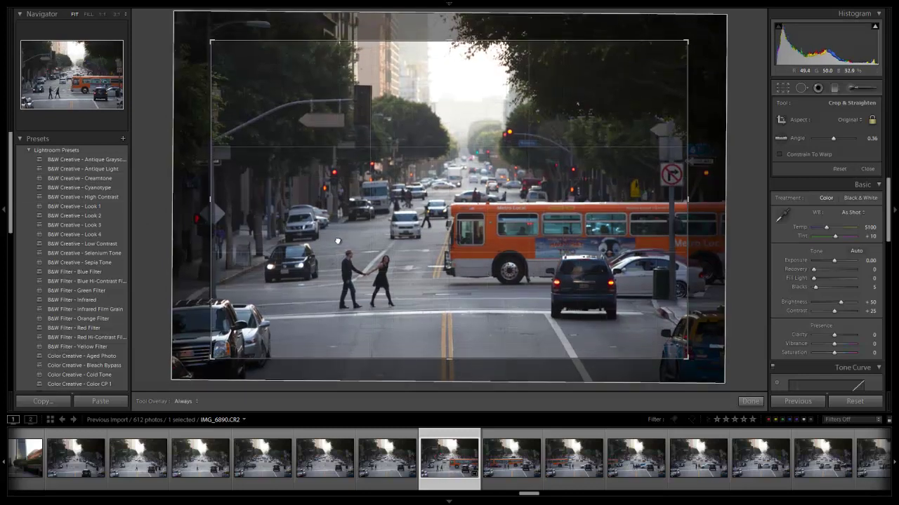
{"action": "key", "text": "r"}
{"action": "key", "text": "r"}
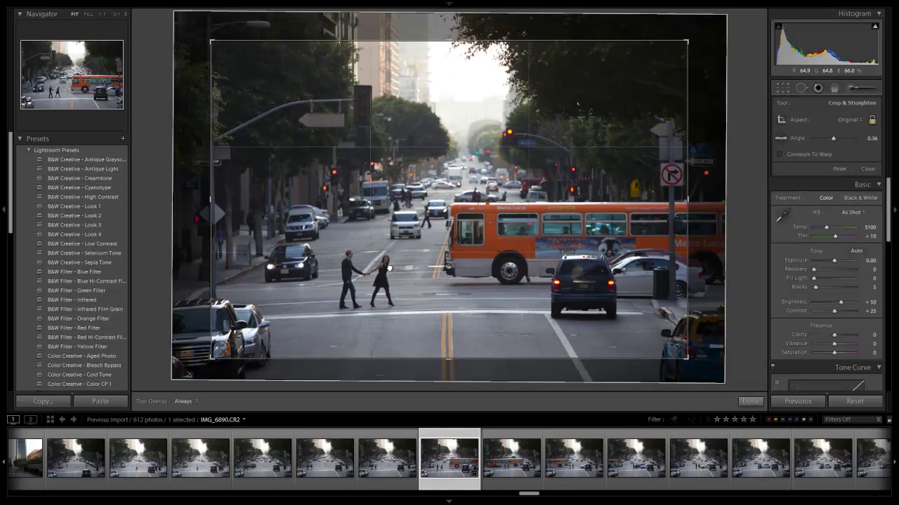
{"action": "left_click_drag", "start_coordinate": [391, 263], "coordinate": [323, 243]}
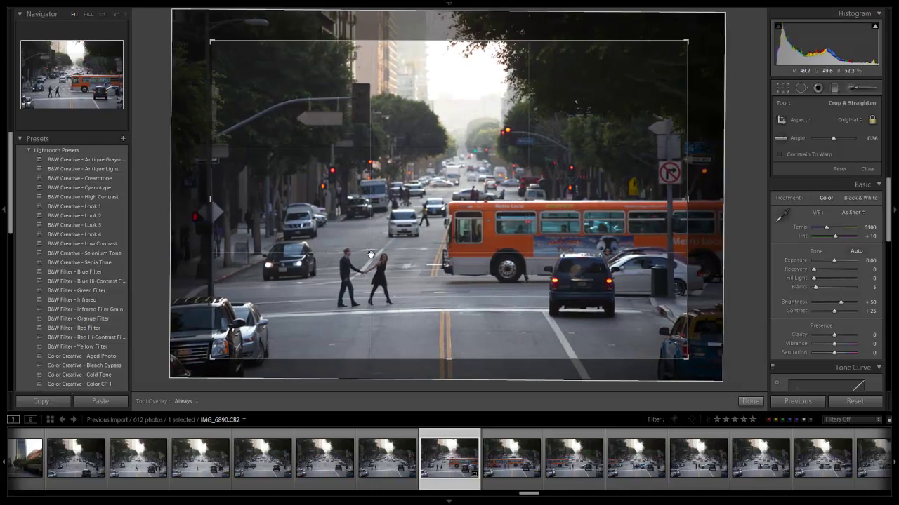
{"action": "left_click_drag", "start_coordinate": [390, 256], "coordinate": [391, 262]}
{"action": "key", "text": "Return"}
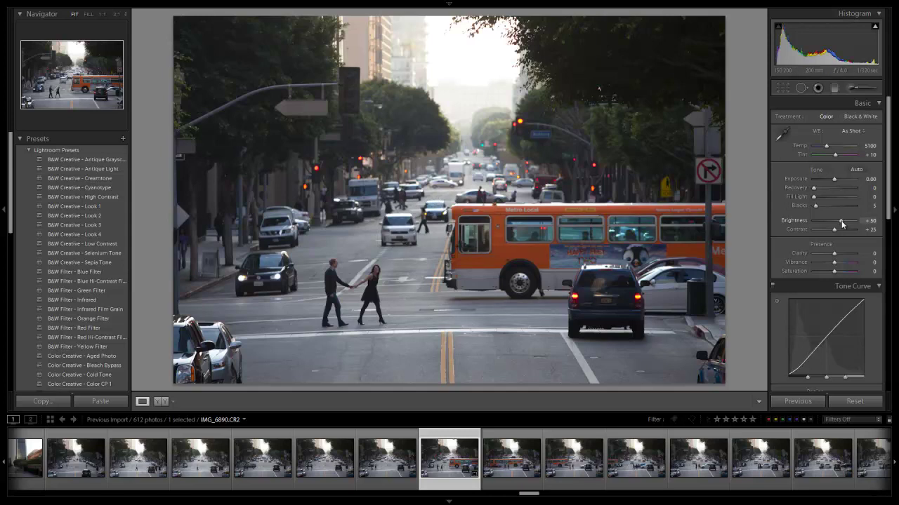
Step: Warm Temp to 6253, raise Brightness to +105 and Contrast to +50
{"action": "key", "text": "shift"}
{"action": "key", "text": "shift+Up"}
{"action": "key", "text": "shift+Up"}
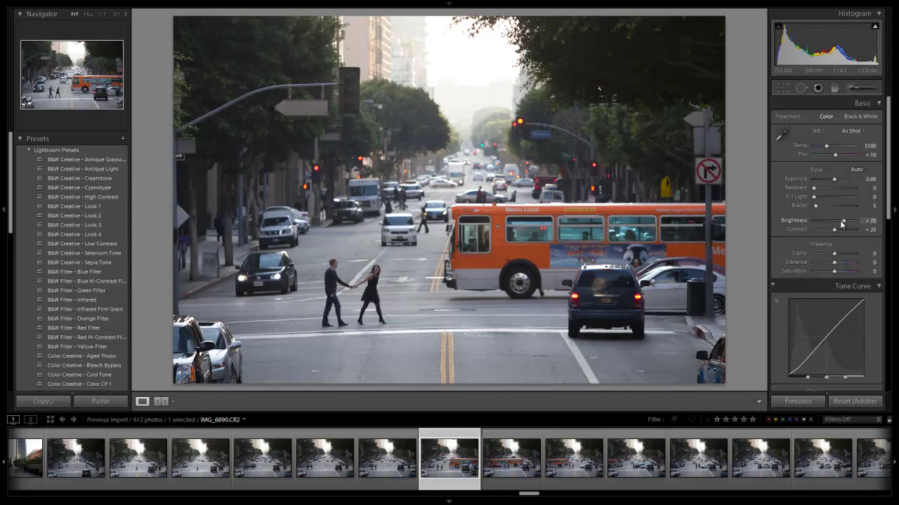
{"action": "key", "text": "shift+Up"}
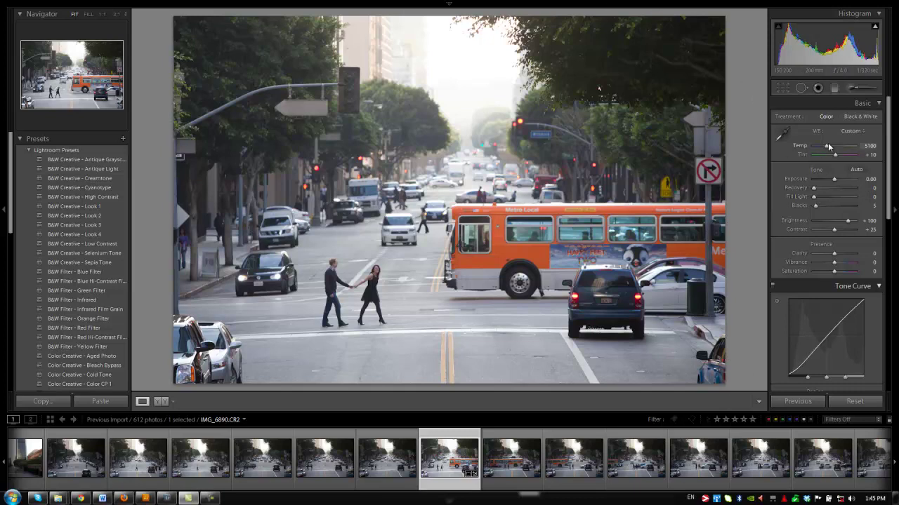
{"action": "left_click_drag", "start_coordinate": [826, 144], "coordinate": [831, 148]}
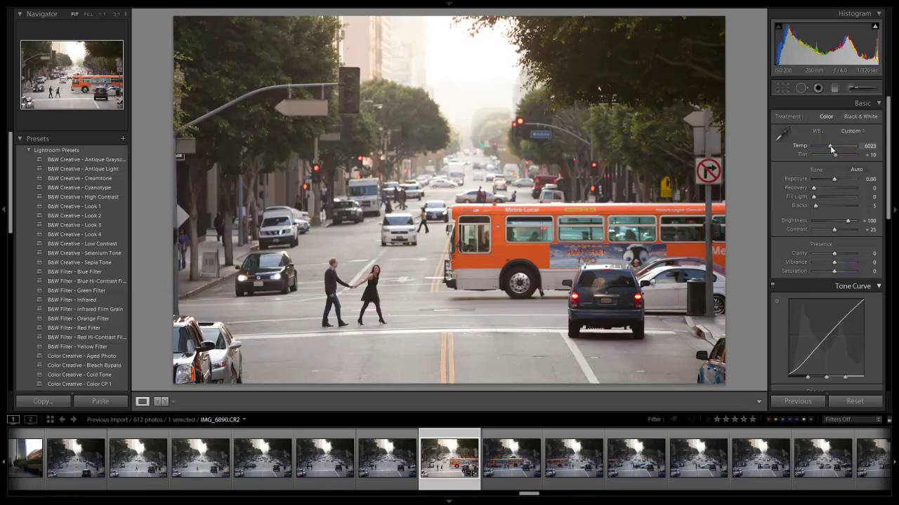
{"action": "left_click_drag", "start_coordinate": [832, 150], "coordinate": [832, 148]}
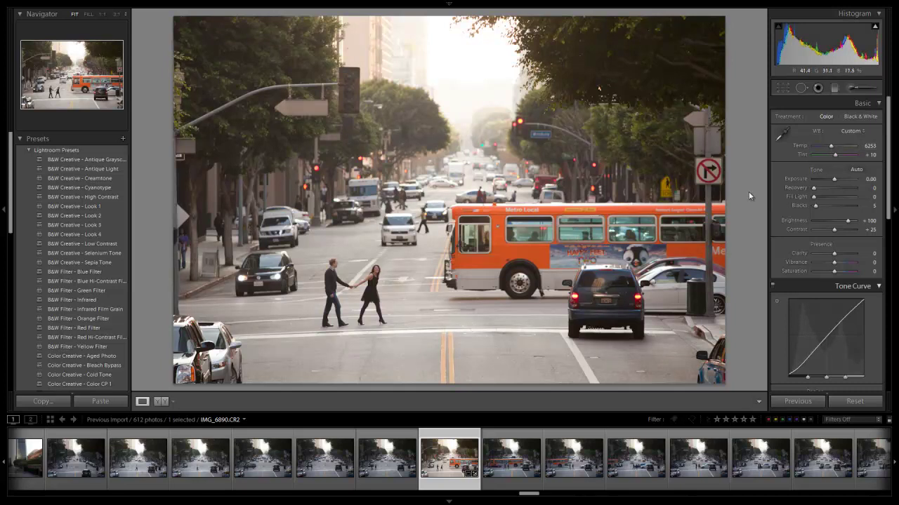
{"action": "left_click_drag", "start_coordinate": [841, 222], "coordinate": [844, 223]}
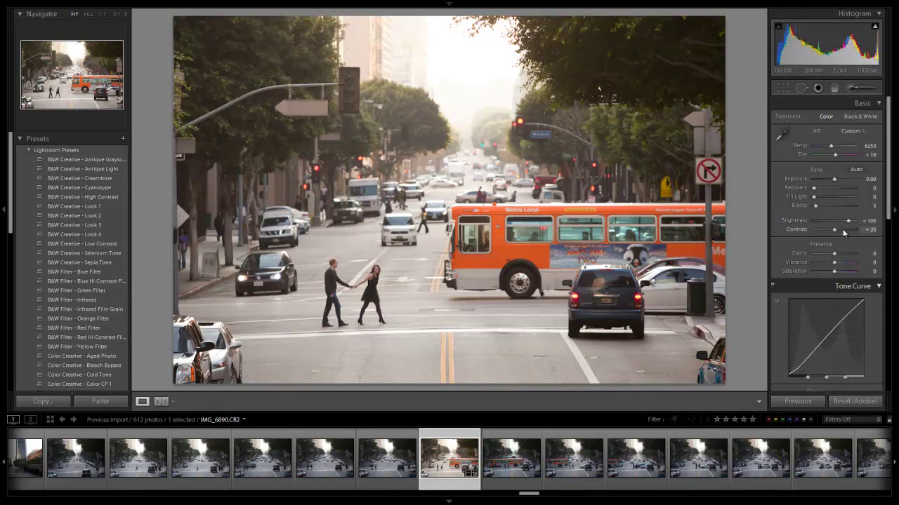
{"action": "left_click_drag", "start_coordinate": [842, 229], "coordinate": [843, 229]}
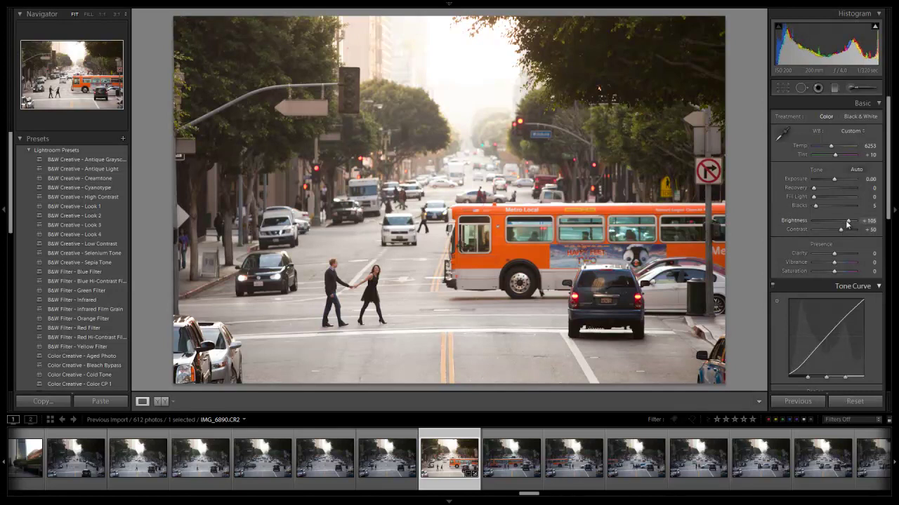
{"action": "left_click_drag", "start_coordinate": [837, 199], "coordinate": [836, 200]}
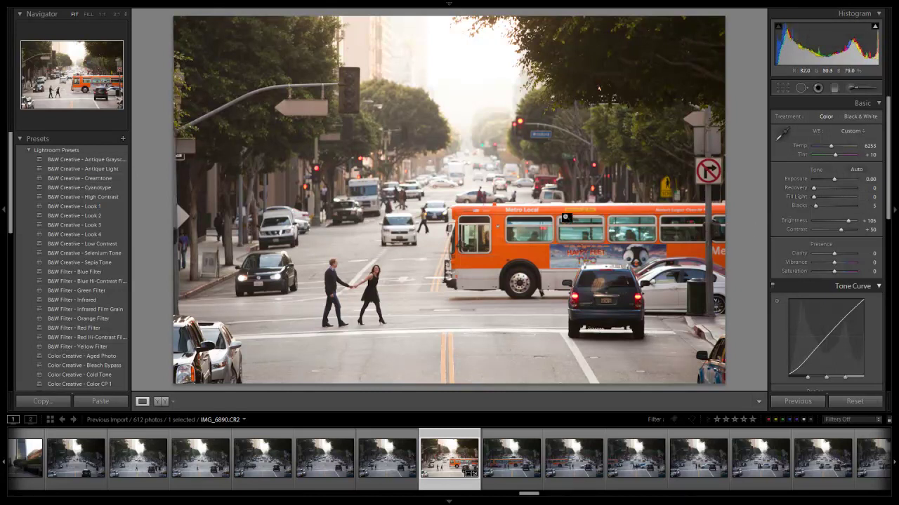
Step: Raise the tone curve Lights to +29 and lower the Darks to −9
{"action": "scroll", "coordinate": [794, 243], "scroll_direction": "down", "scroll_amount": 2}
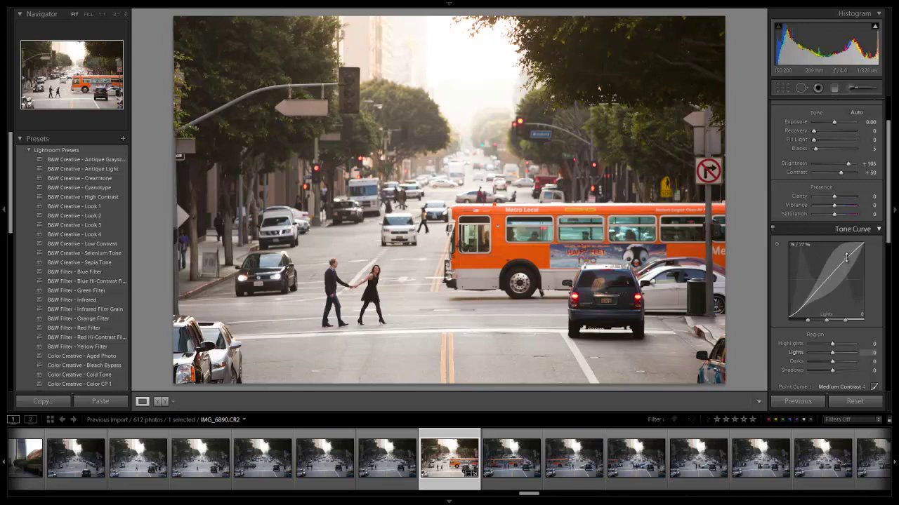
{"action": "left_click_drag", "start_coordinate": [846, 258], "coordinate": [846, 241]}
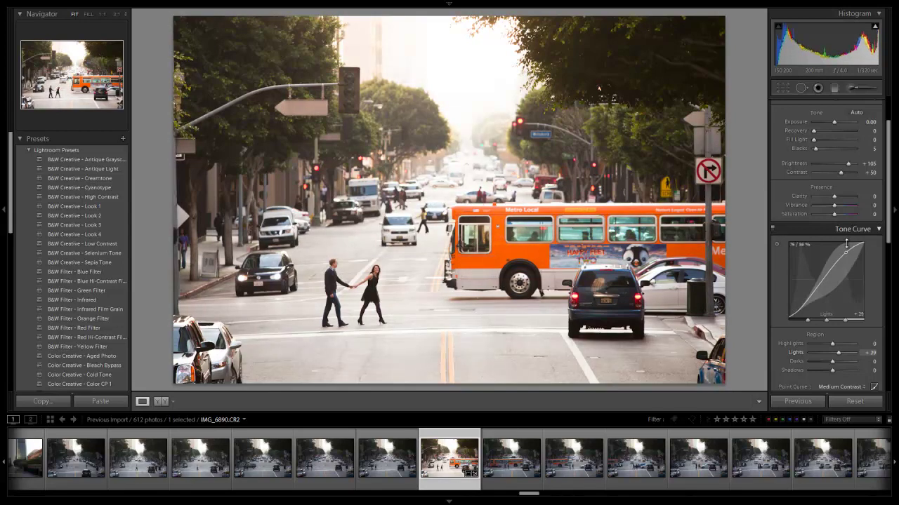
{"action": "mouse_move", "coordinate": [810, 296]}
{"action": "left_mouse_down"}
{"action": "mouse_move", "coordinate": [825, 281]}
{"action": "mouse_move", "coordinate": [806, 307]}
{"action": "left_mouse_up"}
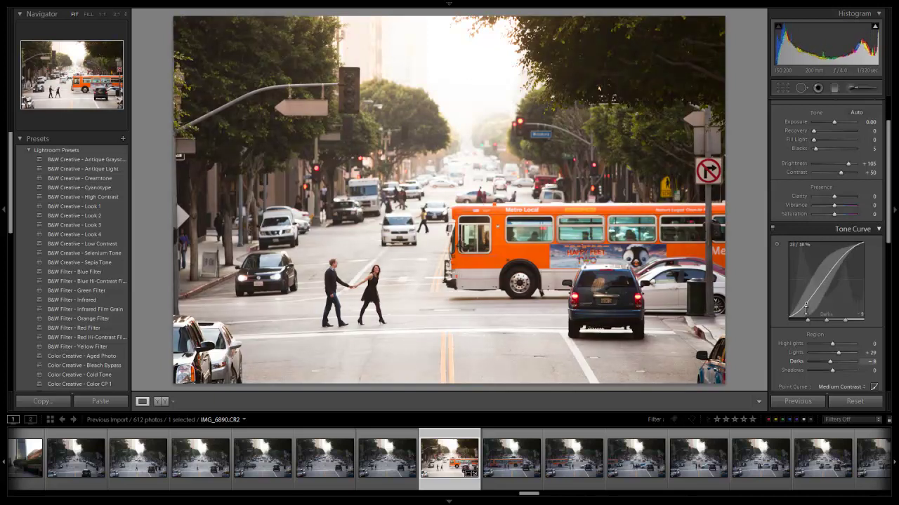
{"action": "scroll", "coordinate": [843, 191], "scroll_direction": "up", "scroll_amount": 2}
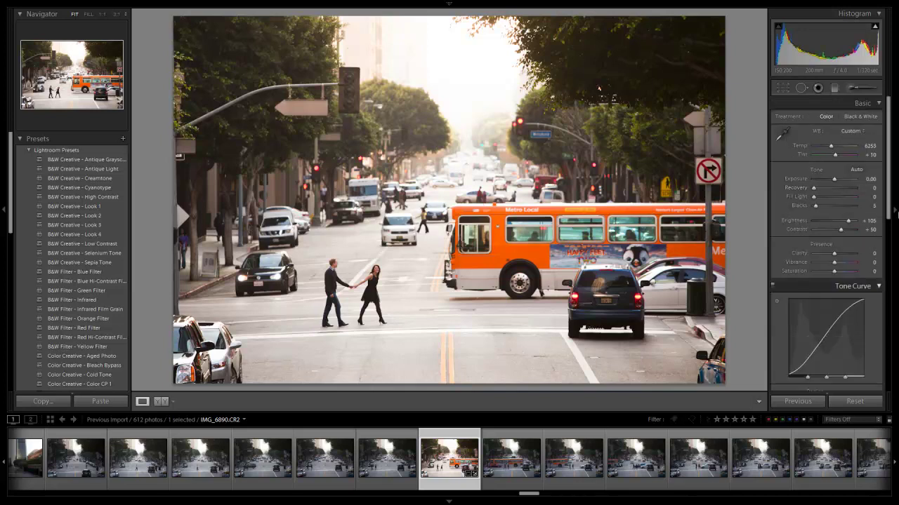
Step: Set Clarity to +30 and Vibrance to +40, and lower Saturation to −40
{"action": "left_click_drag", "start_coordinate": [826, 254], "coordinate": [843, 260]}
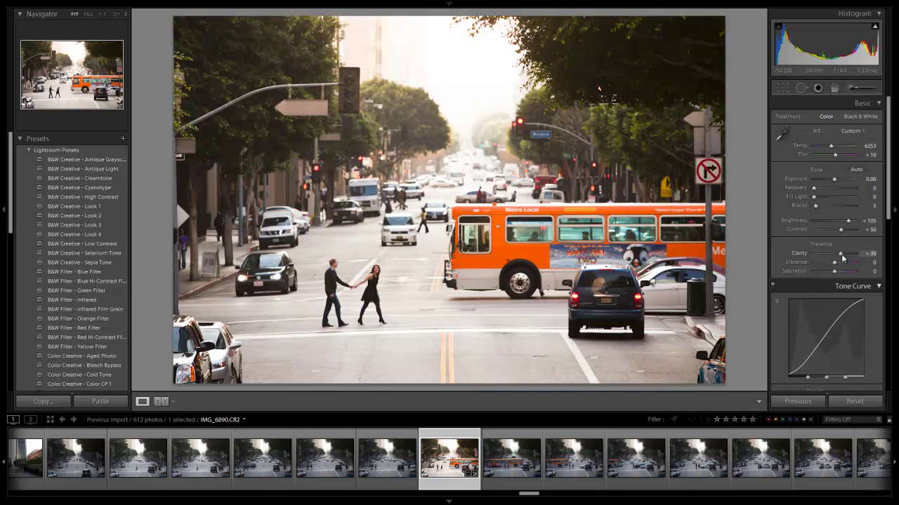
{"action": "left_click_drag", "start_coordinate": [839, 271], "coordinate": [835, 271]}
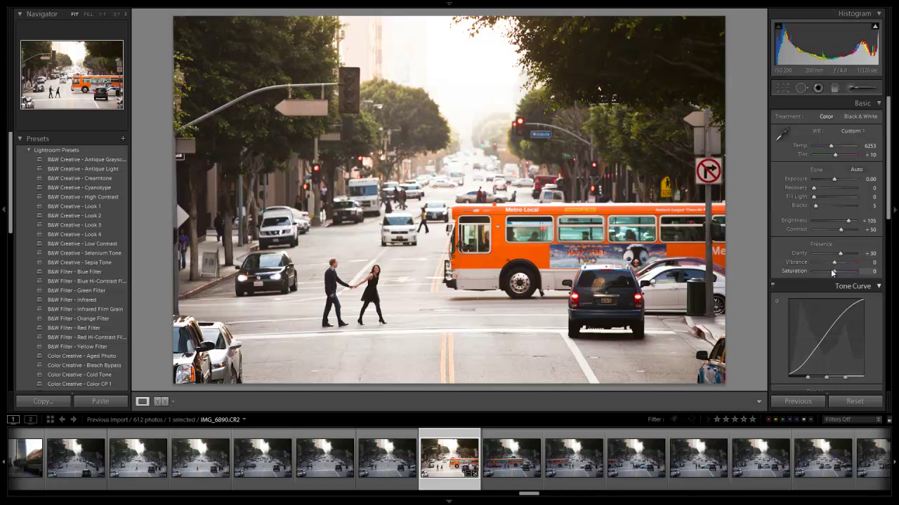
{"action": "key", "text": "shift+Down"}
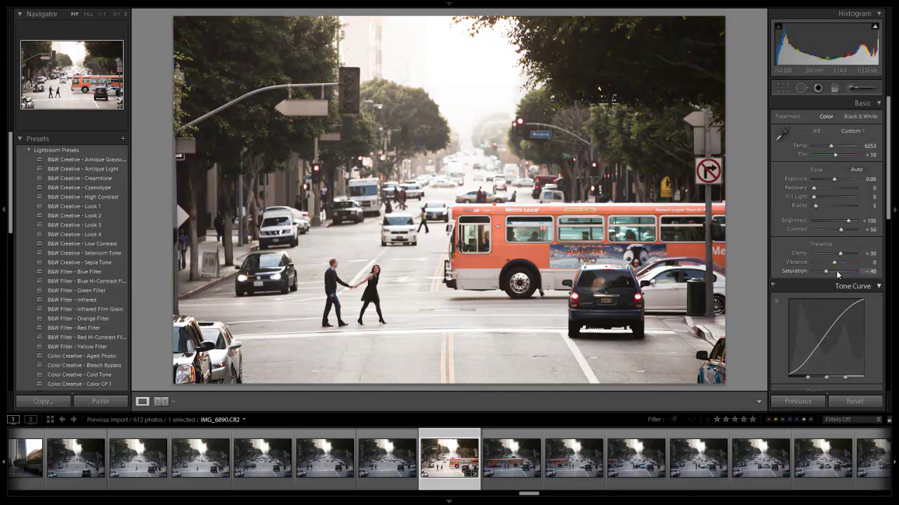
{"action": "key", "text": "Up"}
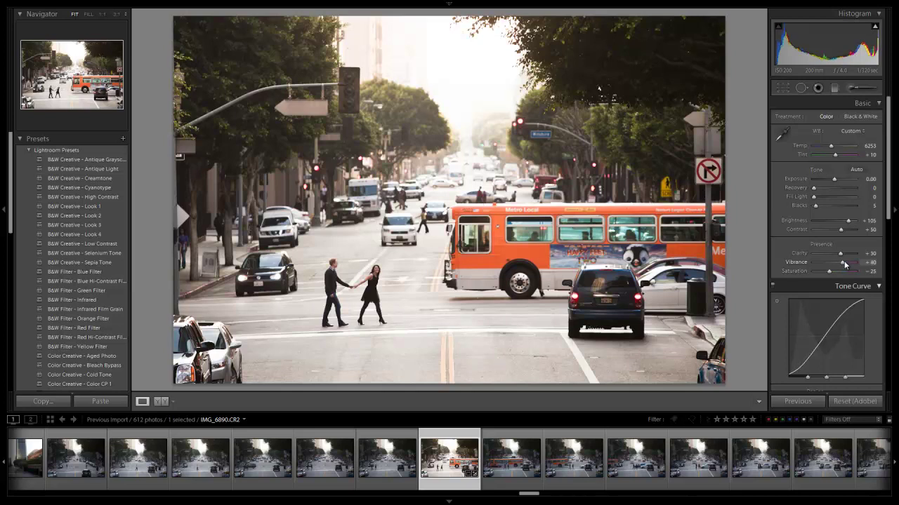
{"action": "key", "text": "shift"}
{"action": "key", "text": "Down"}
{"action": "key", "text": "Down"}
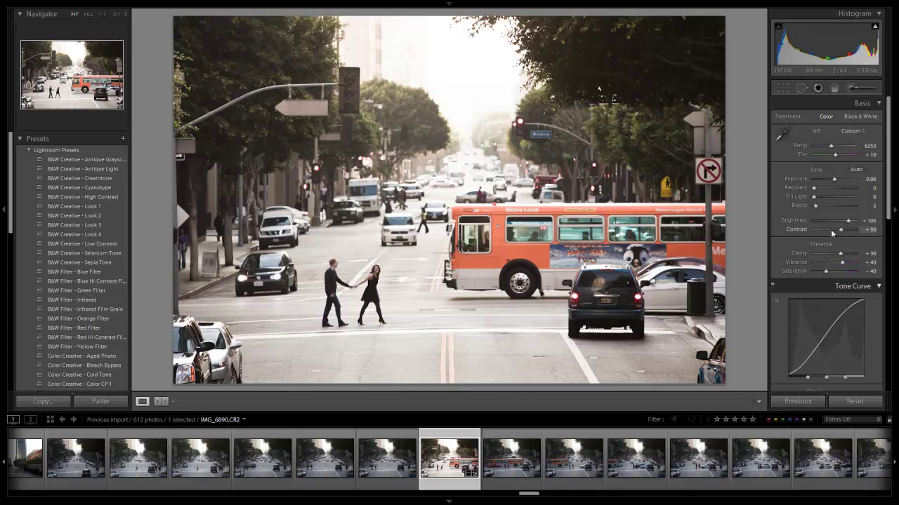
Step: In Split Toning, tint the shadows blue at Hue 243, Saturation 47
{"action": "left_click", "coordinate": [877, 106]}
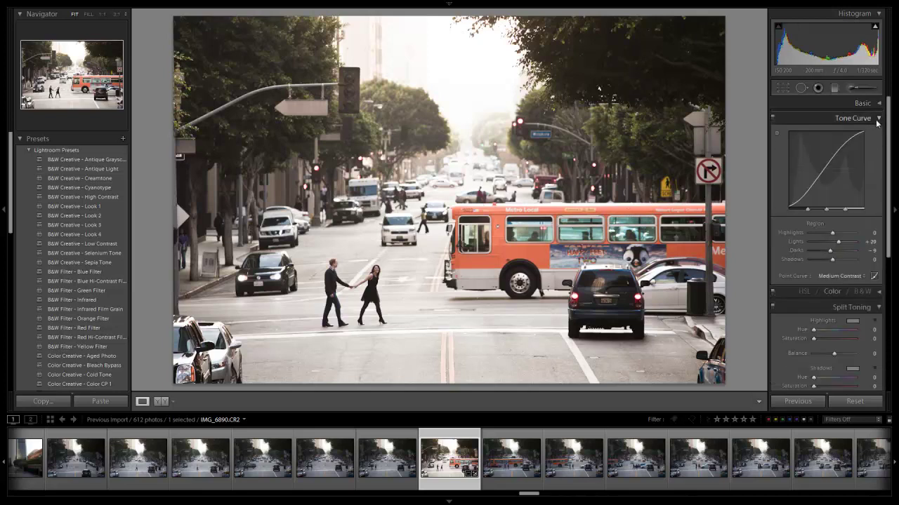
{"action": "left_click", "coordinate": [876, 120]}
{"action": "left_click", "coordinate": [869, 149]}
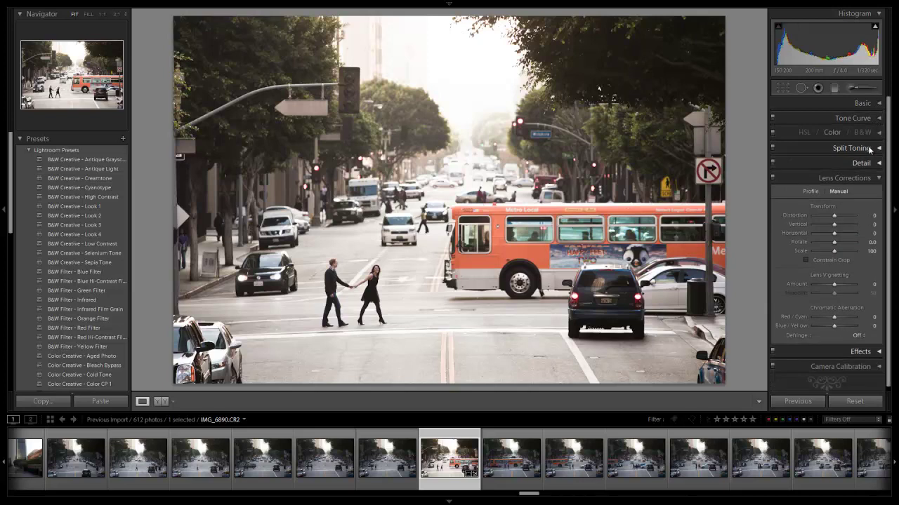
{"action": "left_click", "coordinate": [869, 148]}
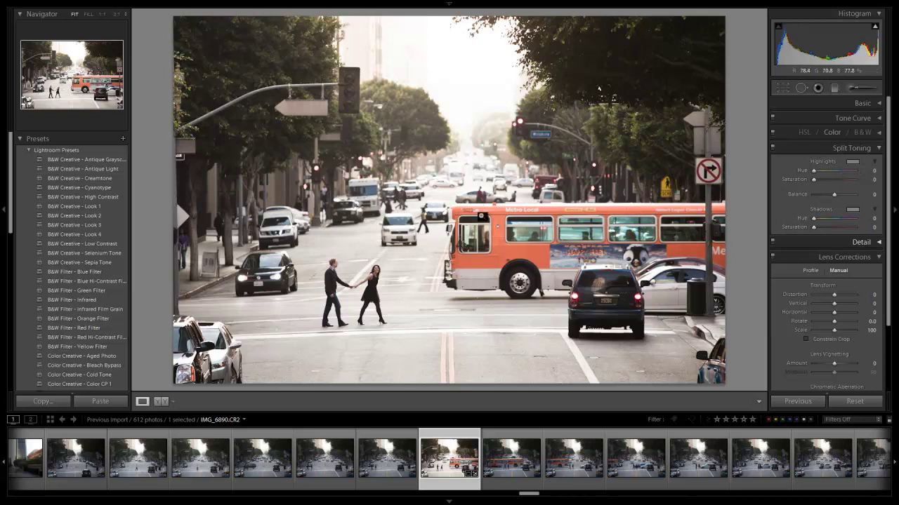
{"action": "left_click", "coordinate": [852, 210]}
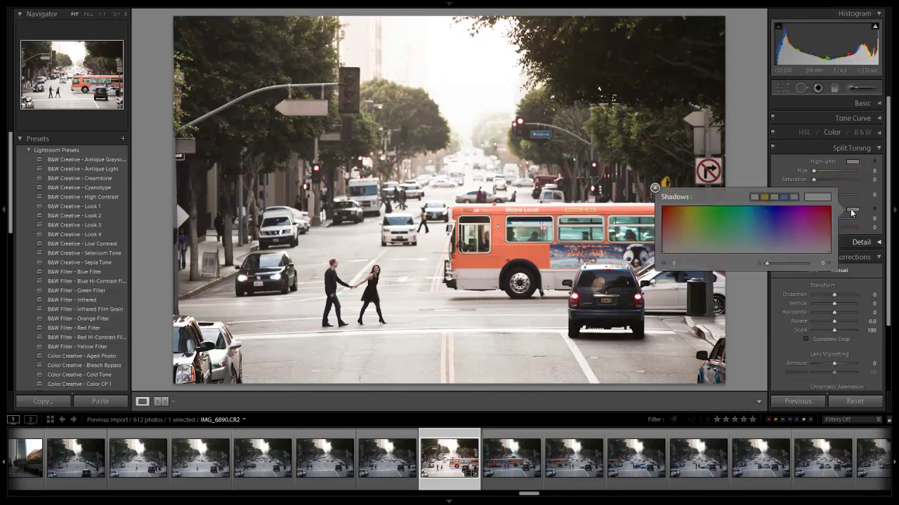
{"action": "left_click", "coordinate": [773, 238]}
{"action": "left_click_drag", "start_coordinate": [773, 238], "coordinate": [776, 232]}
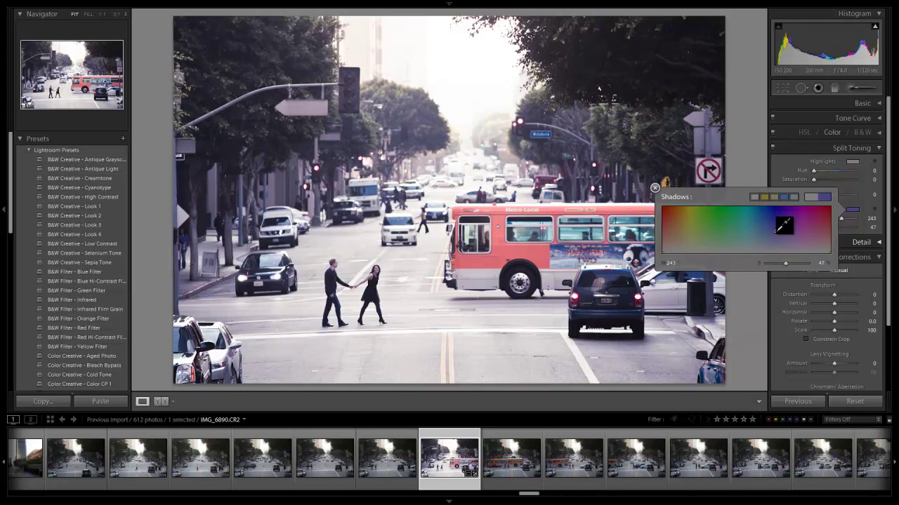
{"action": "left_click", "coordinate": [851, 211]}
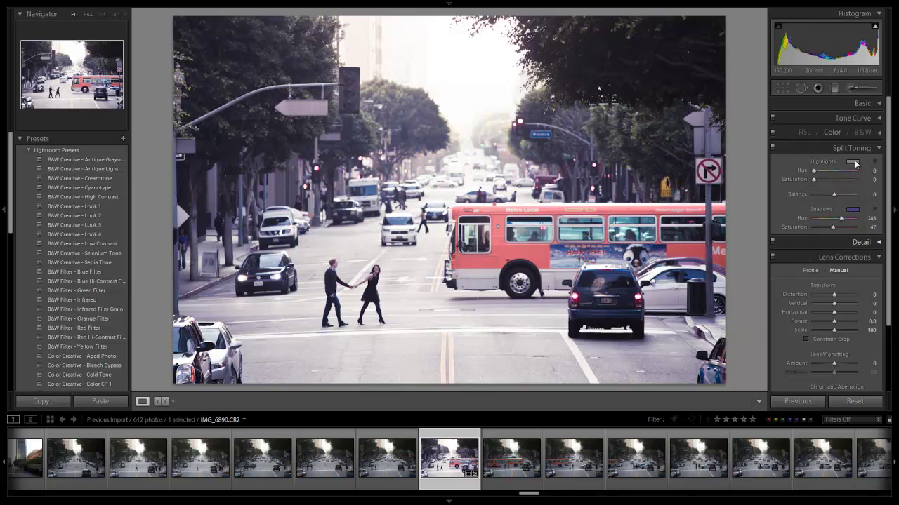
Step: Tint the highlights pale yellow at Hue 63, Saturation 34
{"action": "left_click", "coordinate": [855, 162]}
{"action": "mouse_move", "coordinate": [717, 190]}
{"action": "left_mouse_down"}
{"action": "mouse_move", "coordinate": [694, 188]}
{"action": "mouse_move", "coordinate": [701, 180]}
{"action": "mouse_move", "coordinate": [691, 189]}
{"action": "left_mouse_up"}
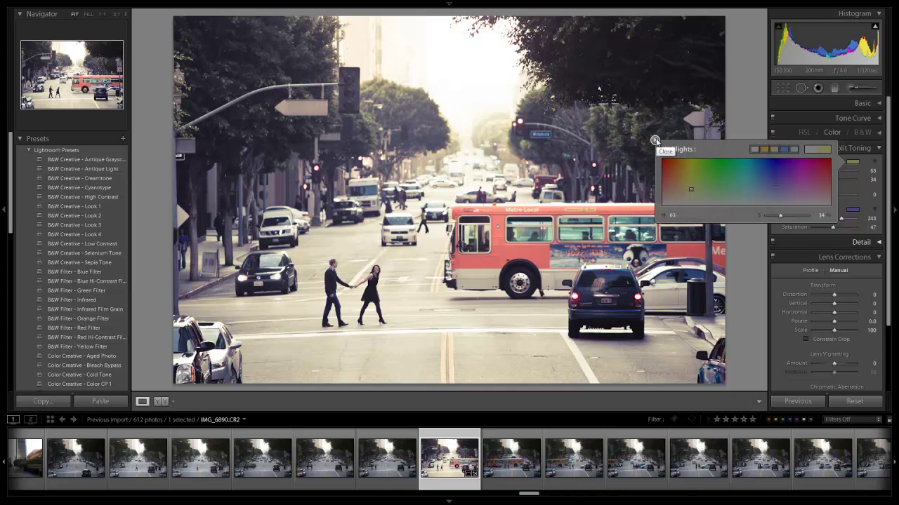
{"action": "left_click", "coordinate": [655, 140]}
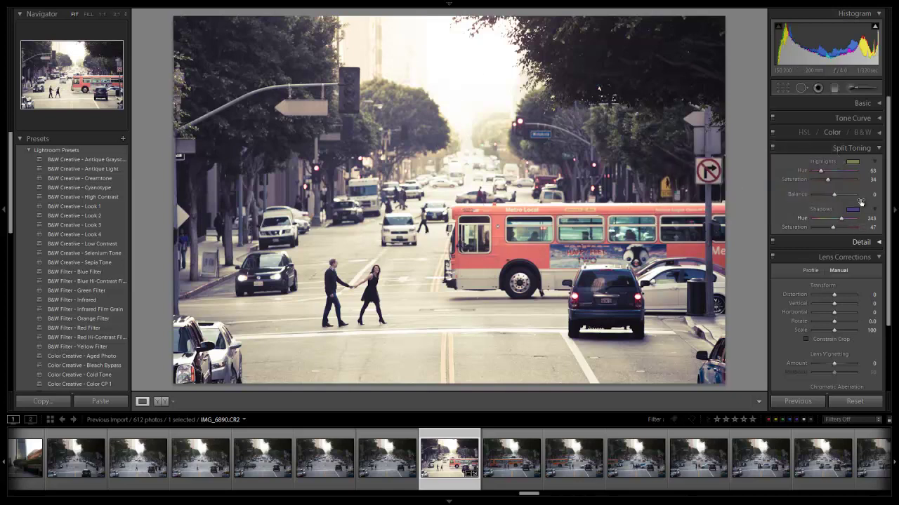
Step: In the Basic panel, drag Saturation to −40 and enter Vibrance +50
{"action": "left_click", "coordinate": [876, 148]}
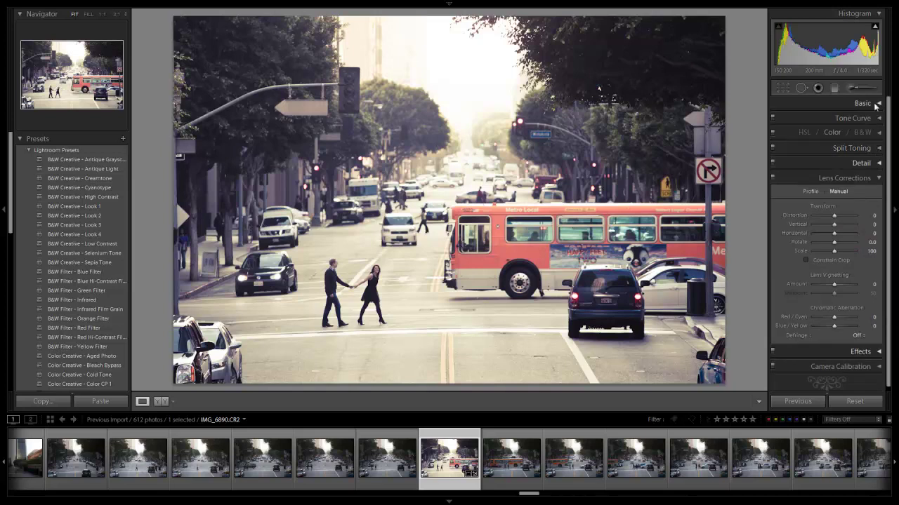
{"action": "left_click", "coordinate": [877, 103]}
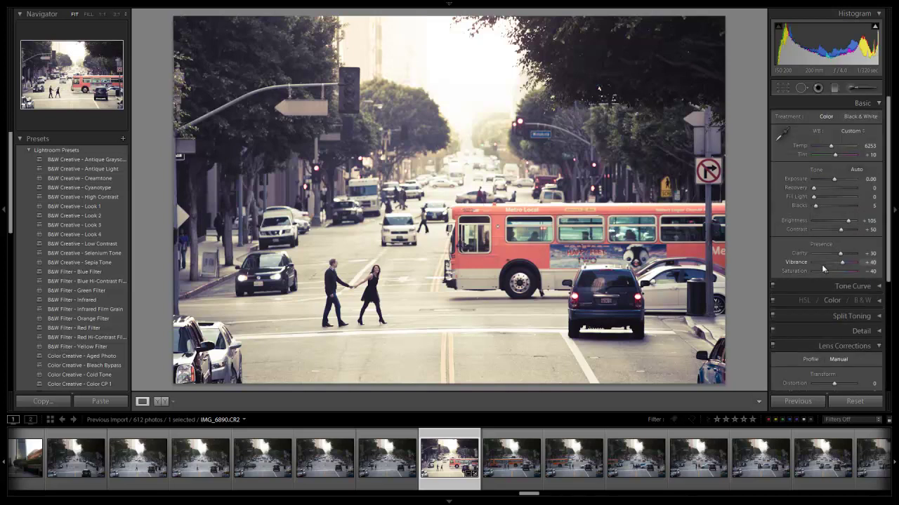
{"action": "mouse_move", "coordinate": [841, 264]}
{"action": "left_mouse_down"}
{"action": "mouse_move", "coordinate": [809, 264]}
{"action": "mouse_move", "coordinate": [841, 268]}
{"action": "left_mouse_up"}
{"action": "left_click_drag", "start_coordinate": [826, 270], "coordinate": [833, 273]}
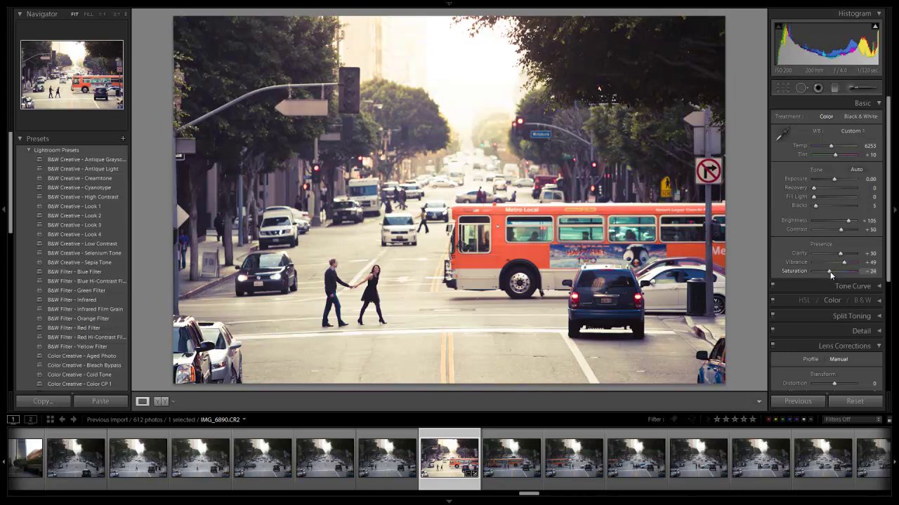
{"action": "left_click_drag", "start_coordinate": [832, 275], "coordinate": [826, 272]}
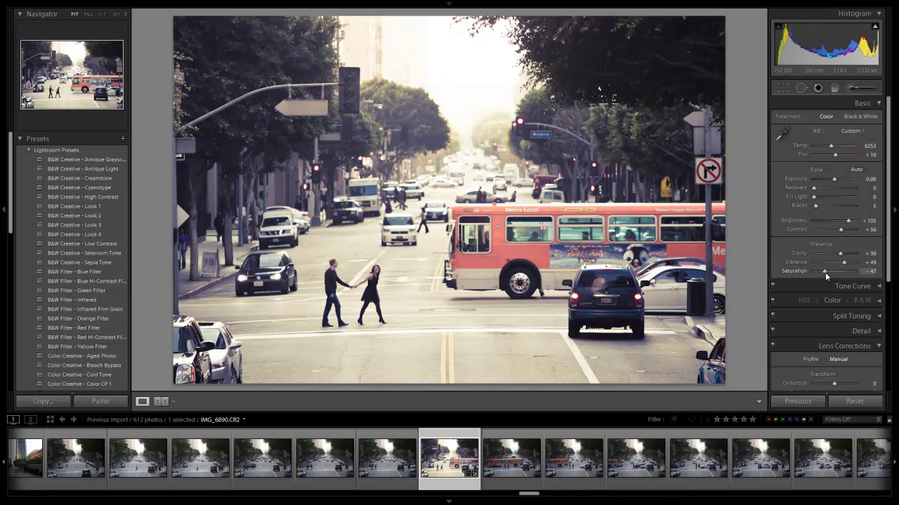
{"action": "left_click_drag", "start_coordinate": [827, 272], "coordinate": [826, 272]}
{"action": "left_click", "coordinate": [869, 262]}
{"action": "type", "text": "50"}
{"action": "key", "text": "Tab"}
Step: Open Detail, zoom 1:1 on the couple, and raise Sharpening Amount and Radius
{"action": "left_click", "coordinate": [876, 104]}
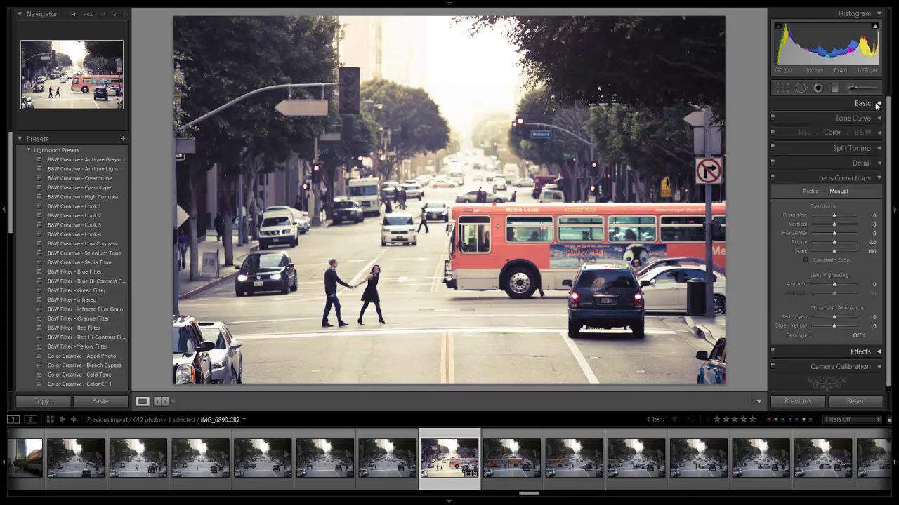
{"action": "left_click", "coordinate": [877, 178]}
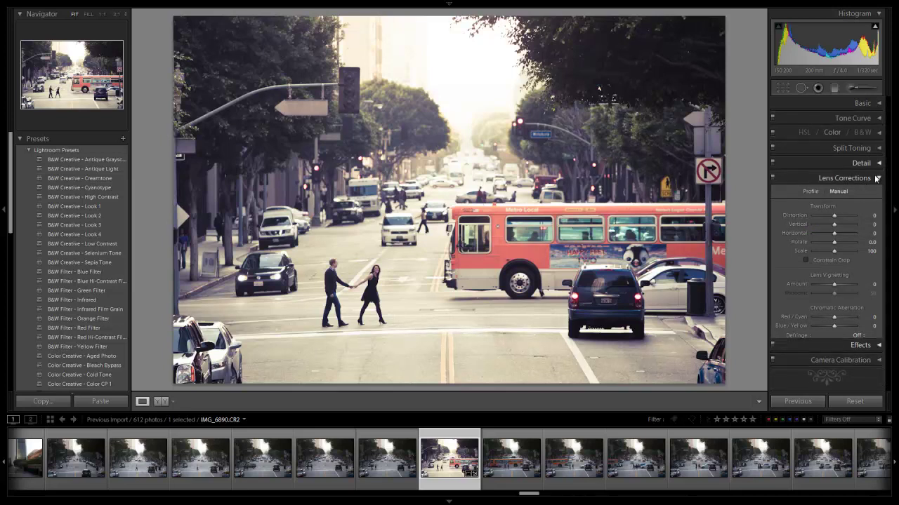
{"action": "left_click", "coordinate": [877, 163]}
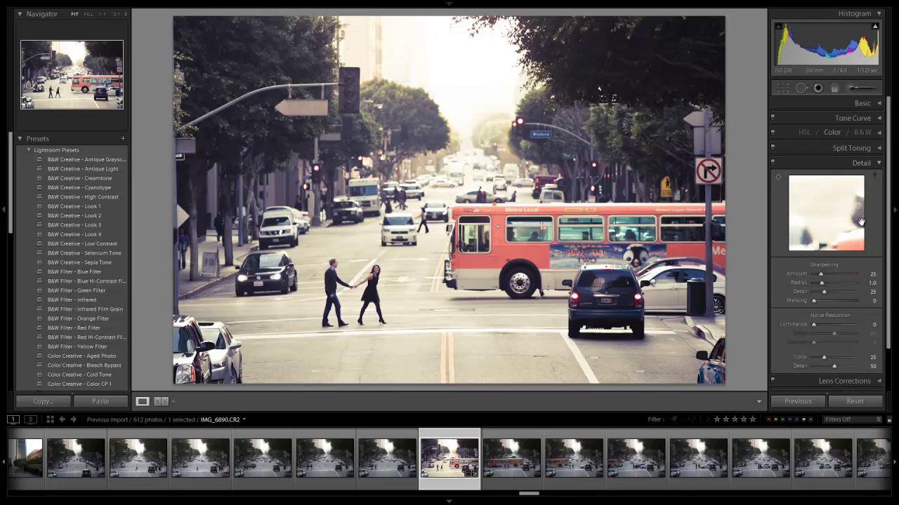
{"action": "left_click", "coordinate": [351, 302]}
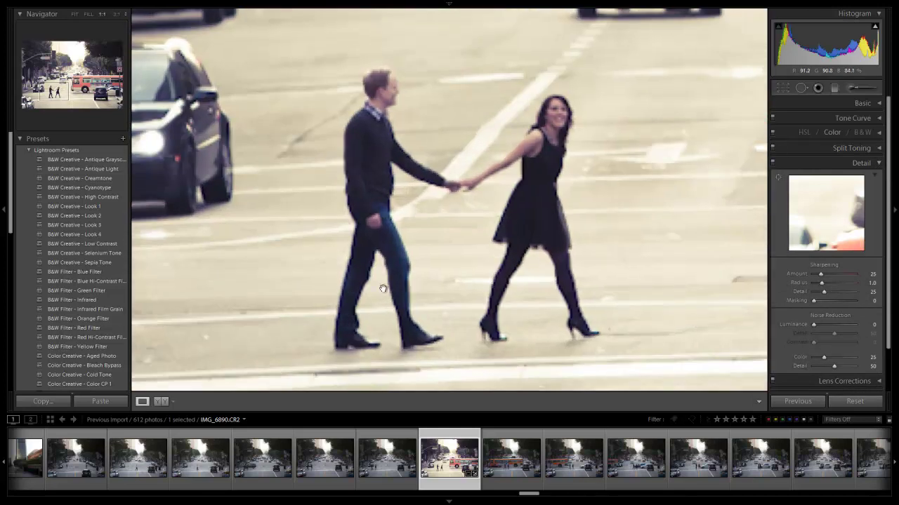
{"action": "left_click_drag", "start_coordinate": [430, 256], "coordinate": [420, 269]}
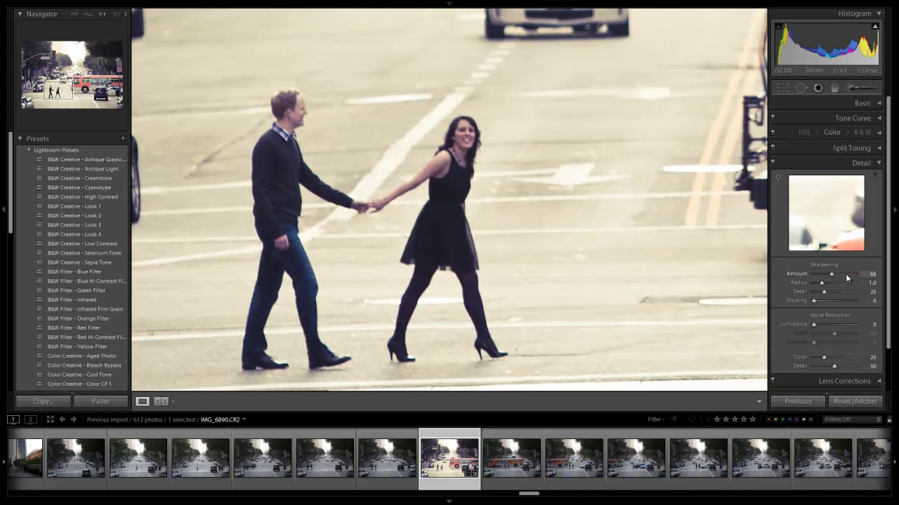
{"action": "key", "text": "Up"}
{"action": "key", "text": "Up"}
{"action": "key", "text": "Up"}
{"action": "key", "text": "Up"}
{"action": "key", "text": "Up"}
{"action": "key", "text": "Up"}
{"action": "key", "text": "Up"}
{"action": "key", "text": "Up"}
{"action": "key", "text": "Up"}
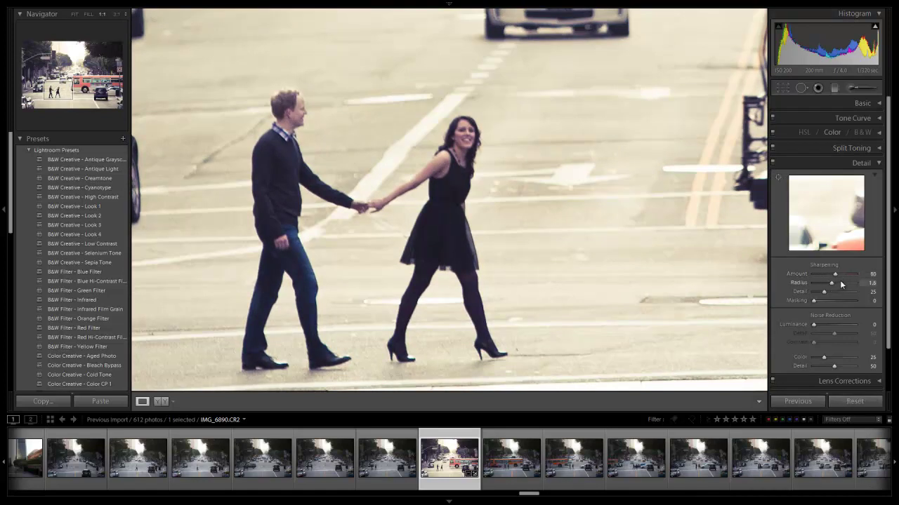
{"action": "key", "text": "Up"}
{"action": "key", "text": "Up"}
{"action": "key", "text": "Up"}
Step: Test Luminance noise reduction at 20, reset it to 0, and return to Fit view
{"action": "left_click_drag", "start_coordinate": [490, 208], "coordinate": [193, 254]}
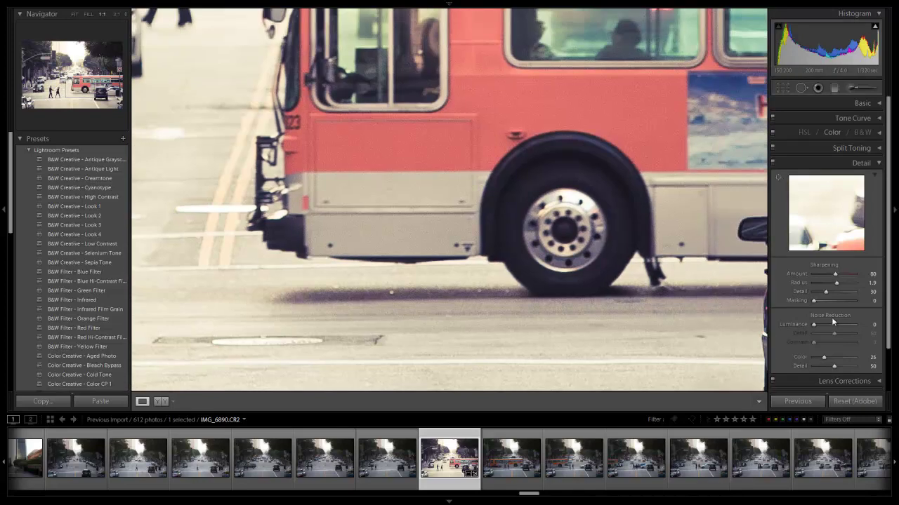
{"action": "key", "text": "shift"}
{"action": "key", "text": "shift+Up"}
{"action": "left_click_drag", "start_coordinate": [401, 257], "coordinate": [464, 239]}
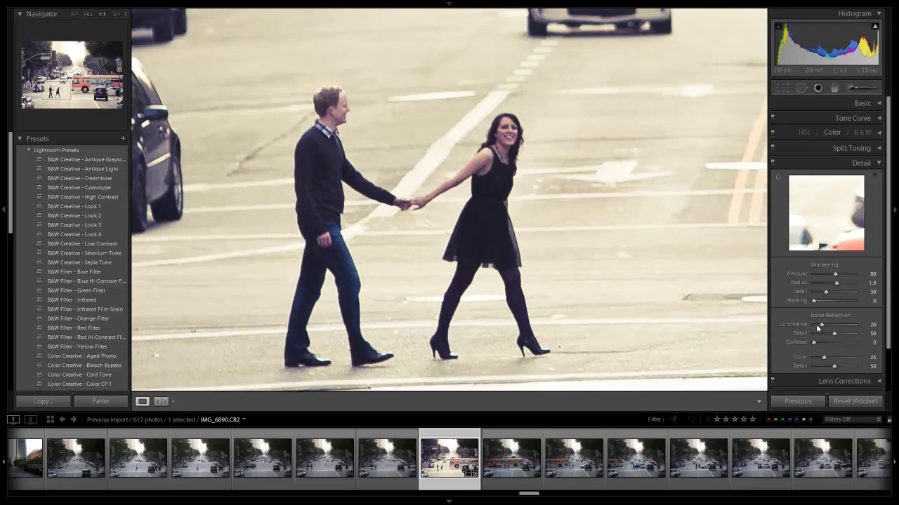
{"action": "left_click_drag", "start_coordinate": [821, 324], "coordinate": [815, 324]}
{"action": "left_click", "coordinate": [469, 203]}
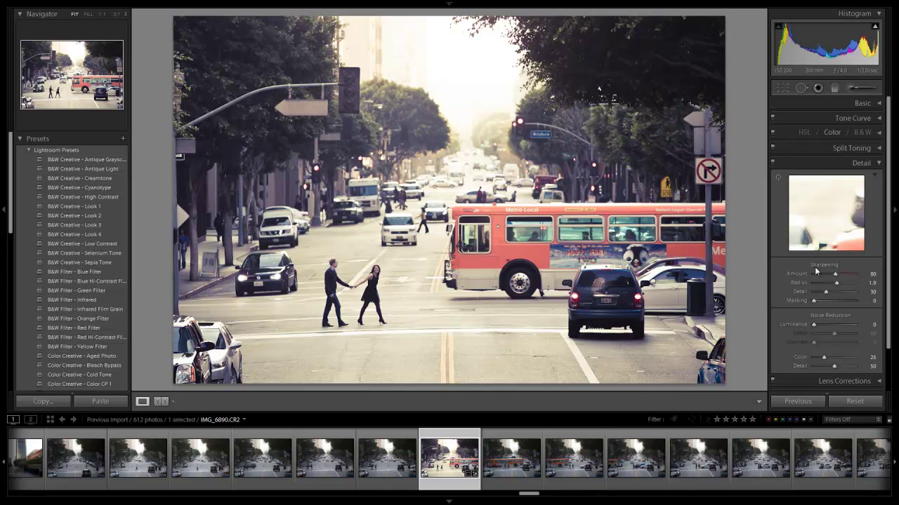
{"action": "scroll", "coordinate": [855, 336], "scroll_direction": "down", "scroll_amount": 1}
{"action": "scroll", "coordinate": [860, 327], "scroll_direction": "up", "scroll_amount": 1}
Step: Strengthen the Split Toning shadow tint to Saturation 60
{"action": "left_click", "coordinate": [876, 165]}
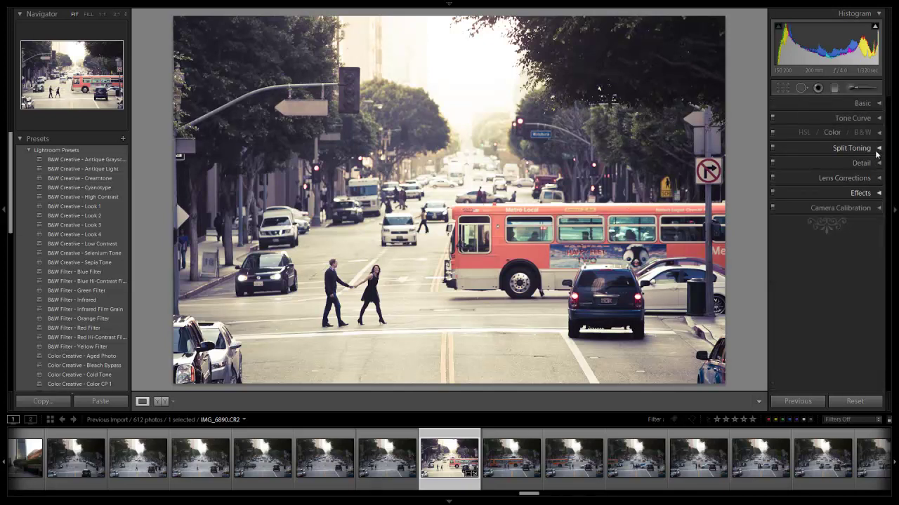
{"action": "left_click", "coordinate": [876, 149]}
{"action": "left_click", "coordinate": [853, 209]}
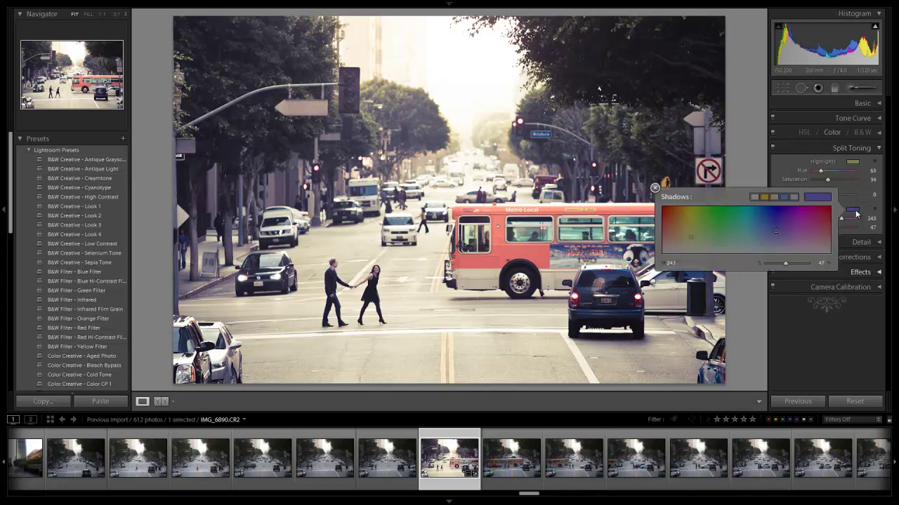
{"action": "left_click_drag", "start_coordinate": [762, 225], "coordinate": [782, 219]}
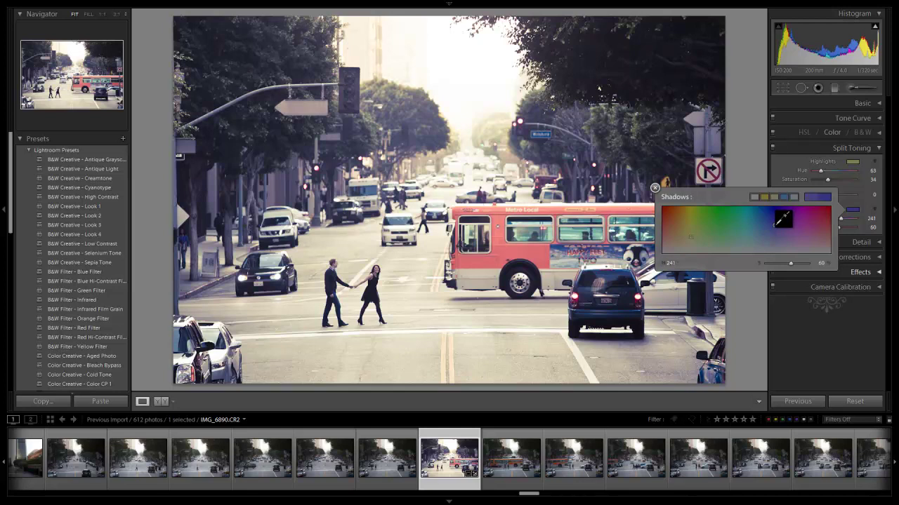
{"action": "left_click", "coordinate": [830, 312]}
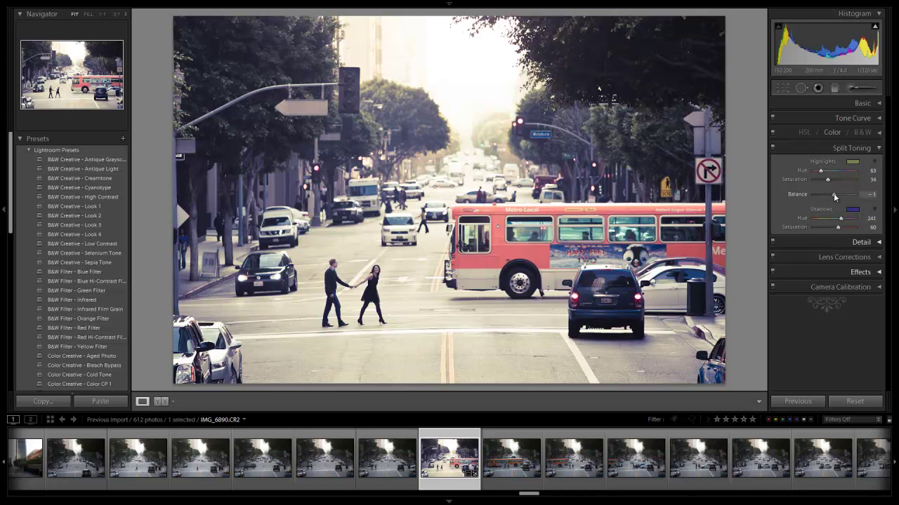
Step: Set the split-toning Balance to −11 and collapse the section
{"action": "mouse_move", "coordinate": [833, 194]}
{"action": "left_mouse_down"}
{"action": "mouse_move", "coordinate": [824, 197]}
{"action": "mouse_move", "coordinate": [852, 200]}
{"action": "mouse_move", "coordinate": [841, 199]}
{"action": "left_mouse_up"}
{"action": "left_click_drag", "start_coordinate": [836, 196], "coordinate": [869, 195]}
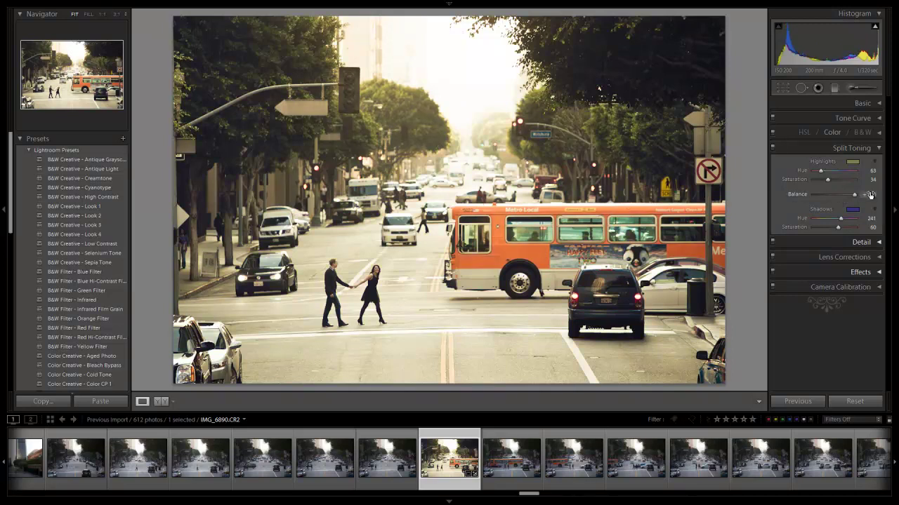
{"action": "type", "text": "-11"}
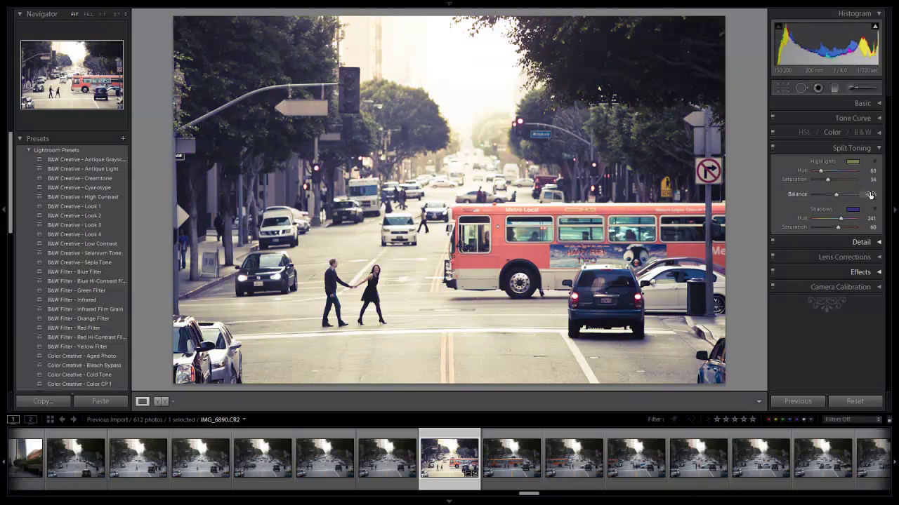
{"action": "left_click", "coordinate": [865, 149]}
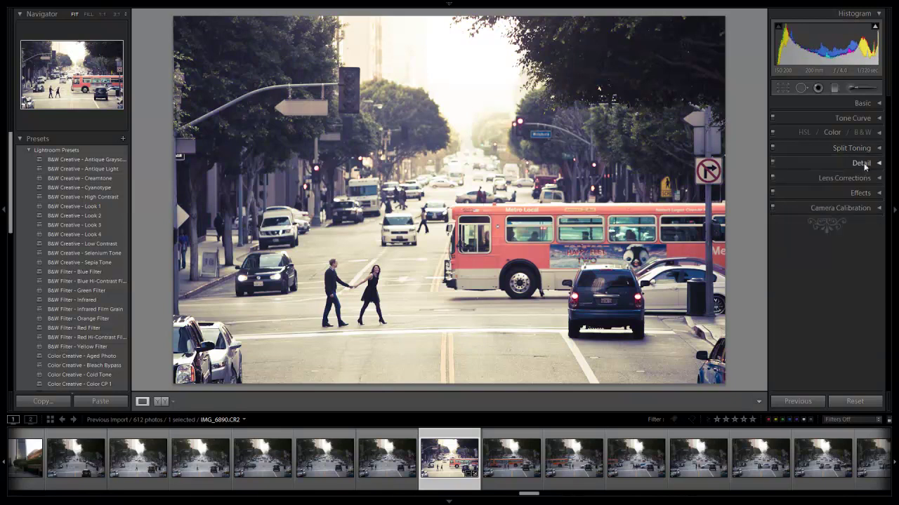
Step: Apply Lens Vignetting Amount −31 with Midpoint 11, then collapse Lens Corrections
{"action": "left_click", "coordinate": [865, 178]}
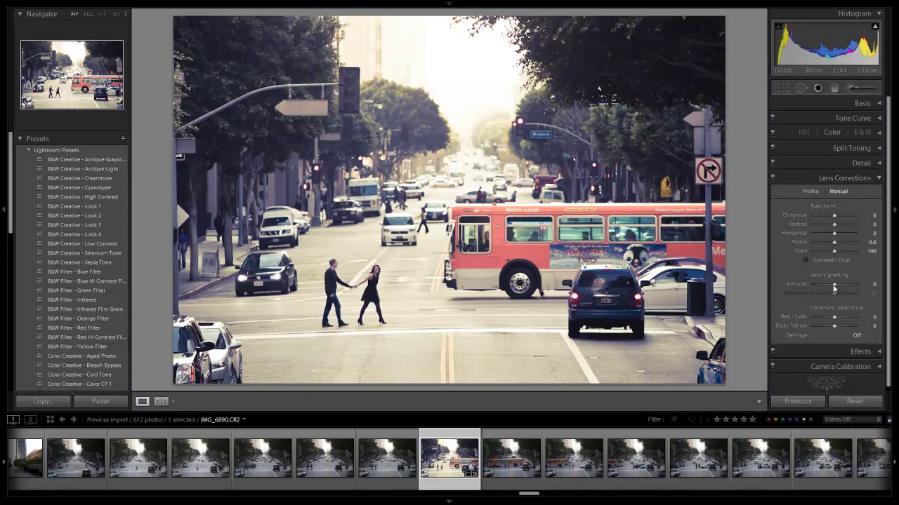
{"action": "mouse_move", "coordinate": [834, 285]}
{"action": "left_mouse_down"}
{"action": "mouse_move", "coordinate": [805, 297]}
{"action": "mouse_move", "coordinate": [823, 285]}
{"action": "mouse_move", "coordinate": [819, 294]}
{"action": "left_mouse_up"}
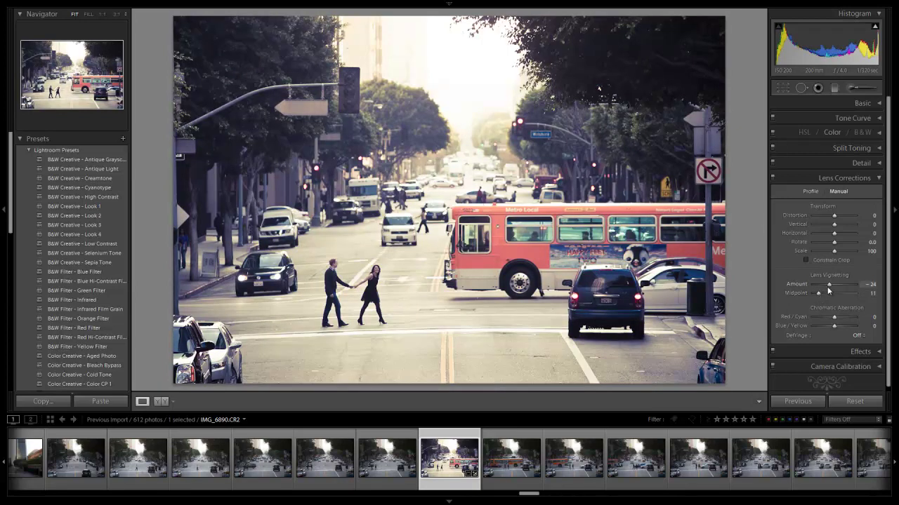
{"action": "left_click_drag", "start_coordinate": [823, 288], "coordinate": [827, 290]}
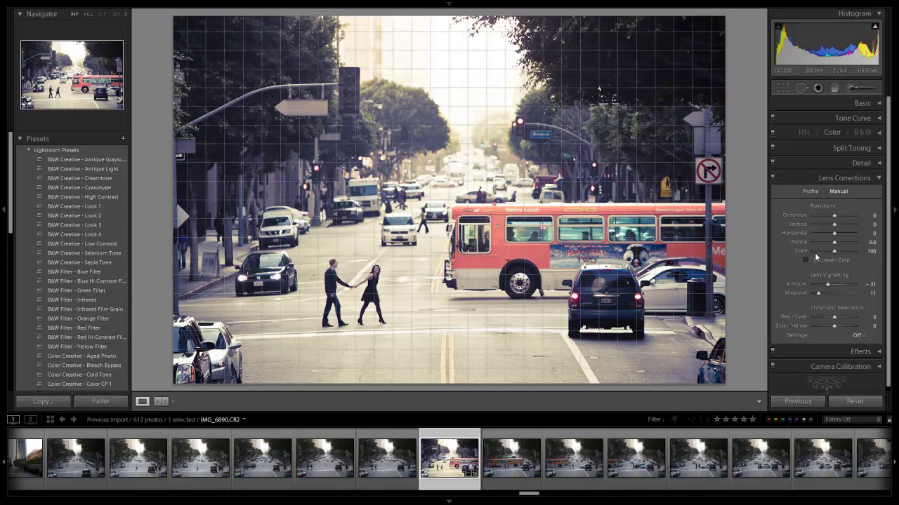
{"action": "scroll", "coordinate": [846, 309], "scroll_direction": "down", "scroll_amount": 1}
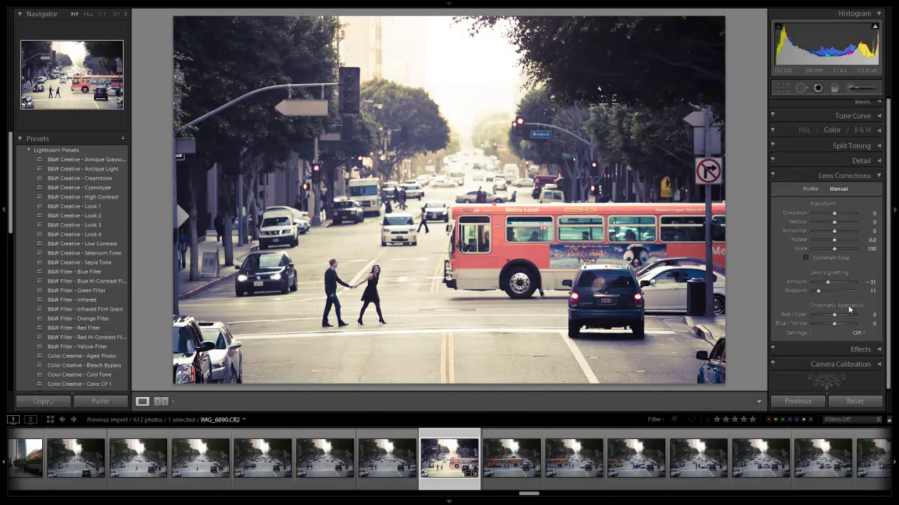
{"action": "left_click", "coordinate": [869, 176]}
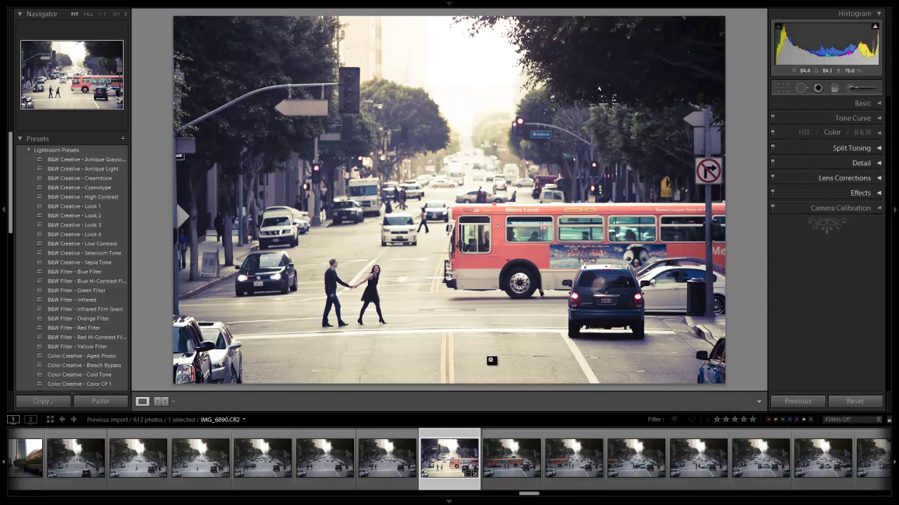
Step: Add two graduated filters at Clarity −100 and Sharpness −100 over the photo's bottom edge
{"action": "left_click", "coordinate": [835, 88]}
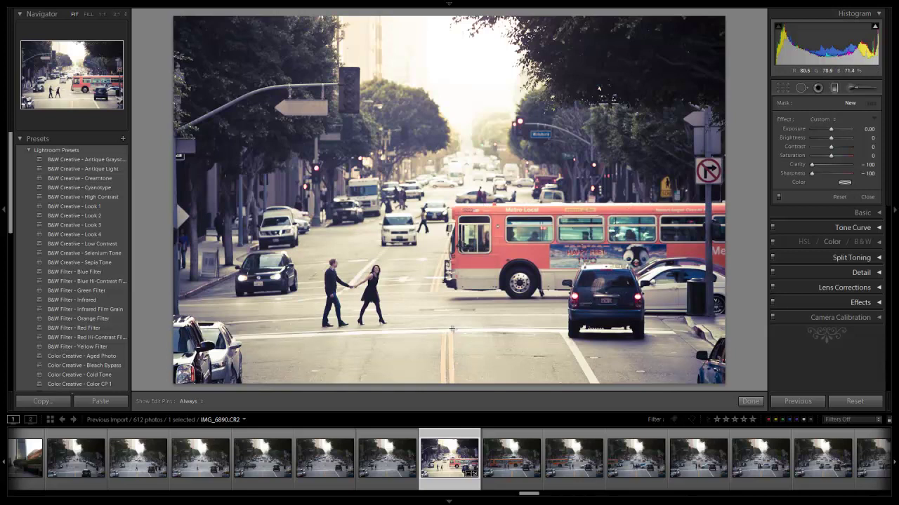
{"action": "left_click_drag", "start_coordinate": [453, 372], "coordinate": [452, 309]}
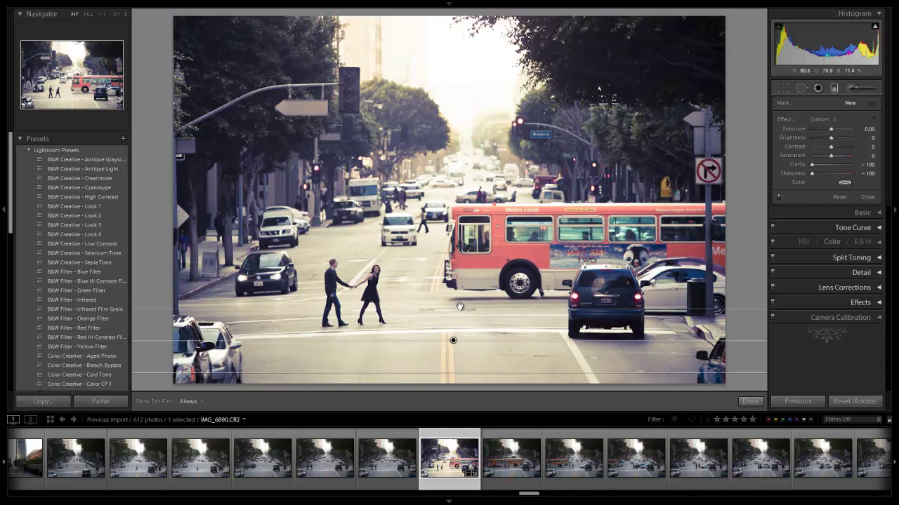
{"action": "left_click", "coordinate": [851, 103]}
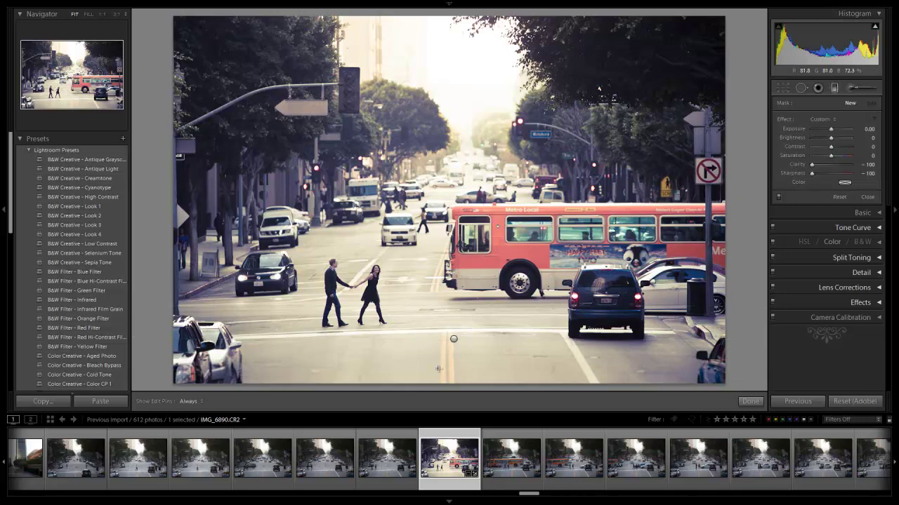
{"action": "left_click_drag", "start_coordinate": [434, 372], "coordinate": [435, 318]}
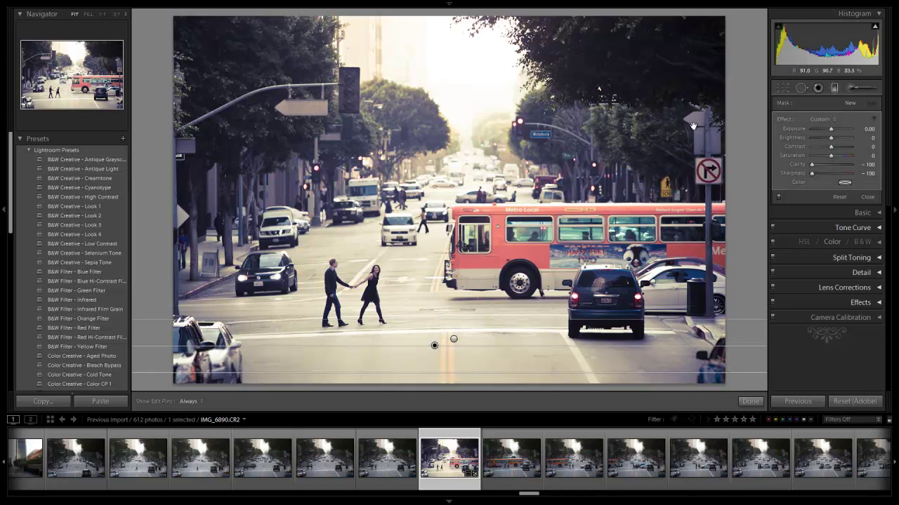
Step: Add softening graduated filters across the top of the photo and finish with Done
{"action": "left_click", "coordinate": [850, 103]}
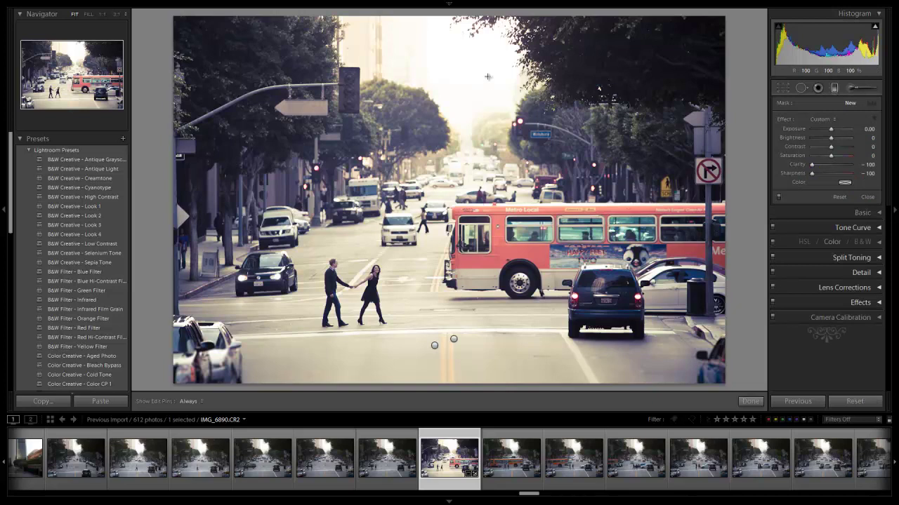
{"action": "left_click_drag", "start_coordinate": [471, 95], "coordinate": [467, 265]}
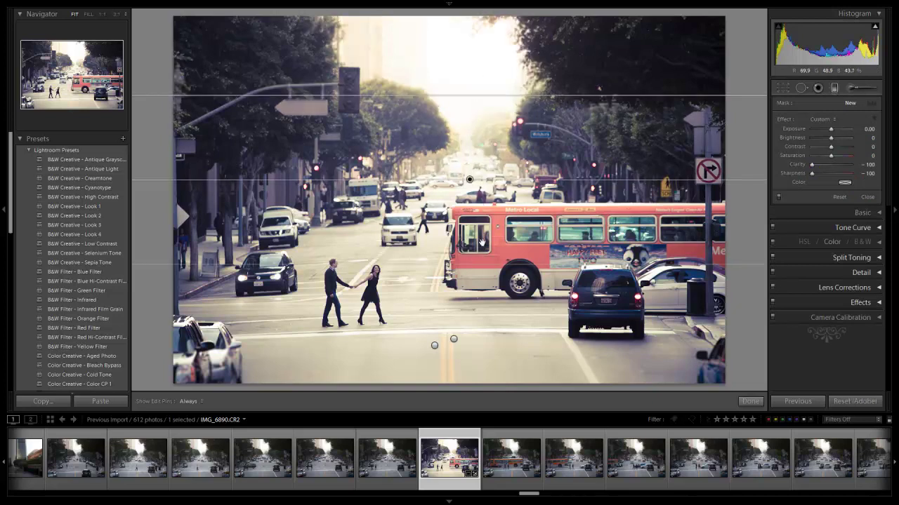
{"action": "left_click_drag", "start_coordinate": [441, 161], "coordinate": [435, 287]}
{"action": "left_click", "coordinate": [834, 87]}
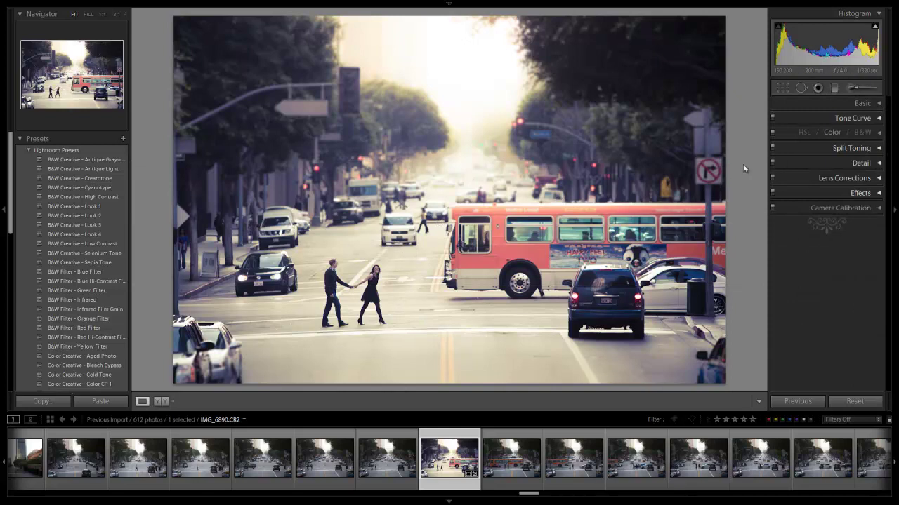
Step: Delete the existing top and bottom graduated filters
{"action": "left_click", "coordinate": [834, 87]}
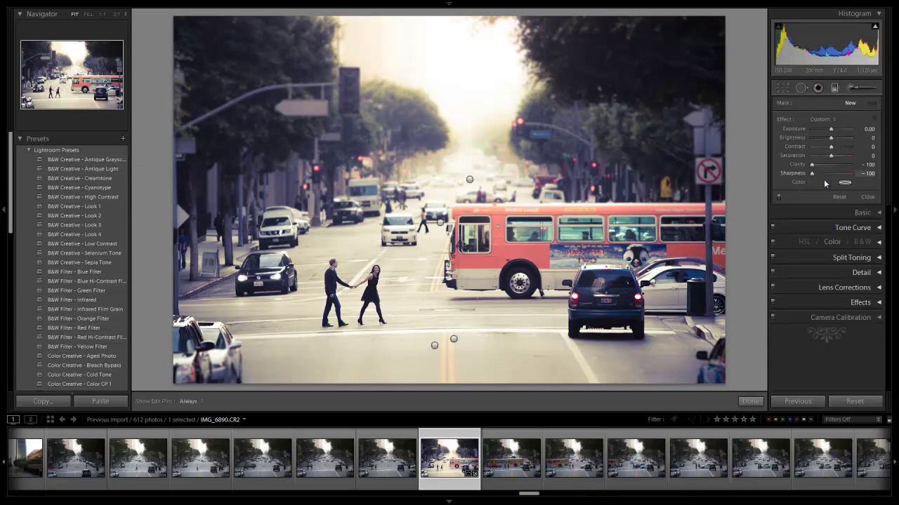
{"action": "left_click", "coordinate": [469, 179]}
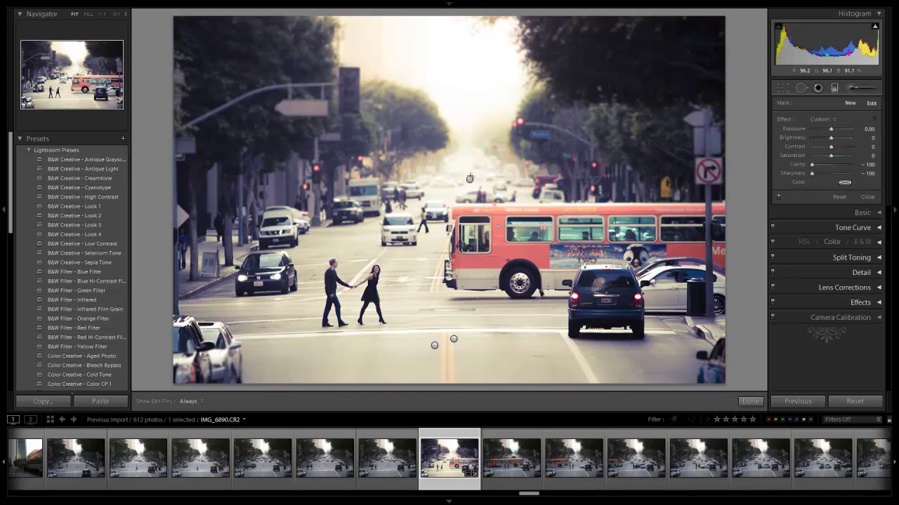
{"action": "key", "text": "Delete"}
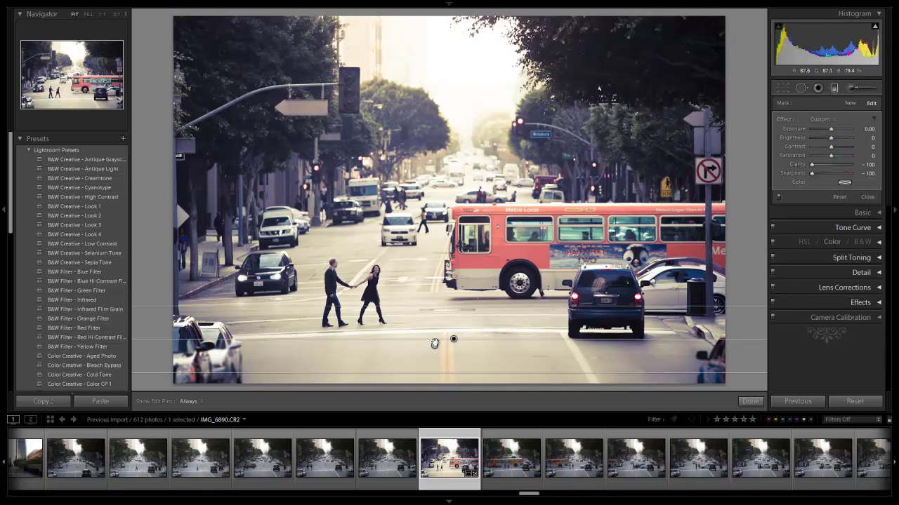
{"action": "left_click", "coordinate": [435, 346]}
{"action": "key", "text": "Delete"}
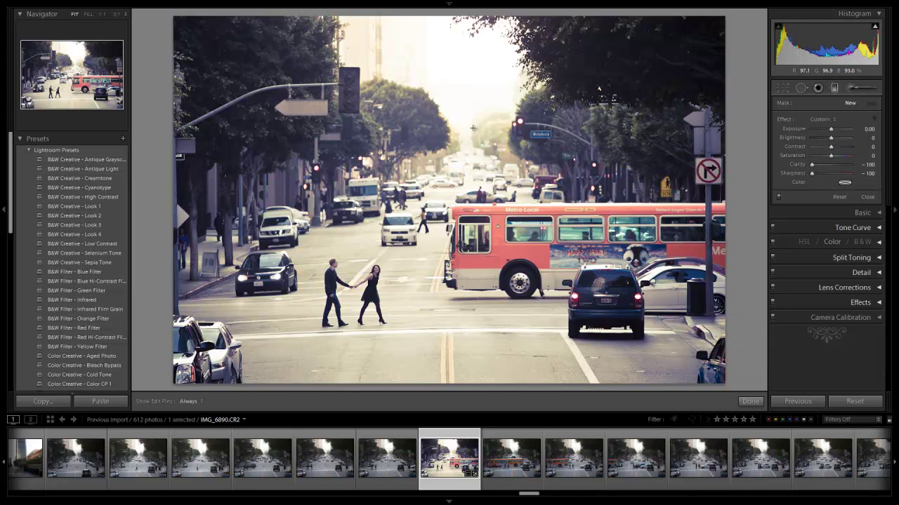
Step: Draw a longer Clarity/Sharpness -100 gradient from the top down the street and another up from the bottom edge
{"action": "left_click_drag", "start_coordinate": [454, 78], "coordinate": [456, 148]}
{"action": "key", "text": "Delete"}
{"action": "left_click_drag", "start_coordinate": [474, 71], "coordinate": [472, 251]}
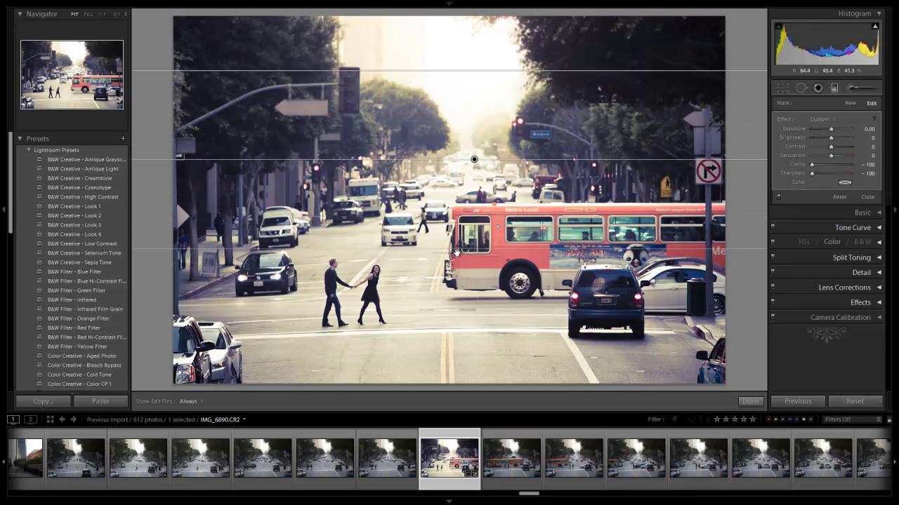
{"action": "left_click_drag", "start_coordinate": [472, 386], "coordinate": [474, 327]}
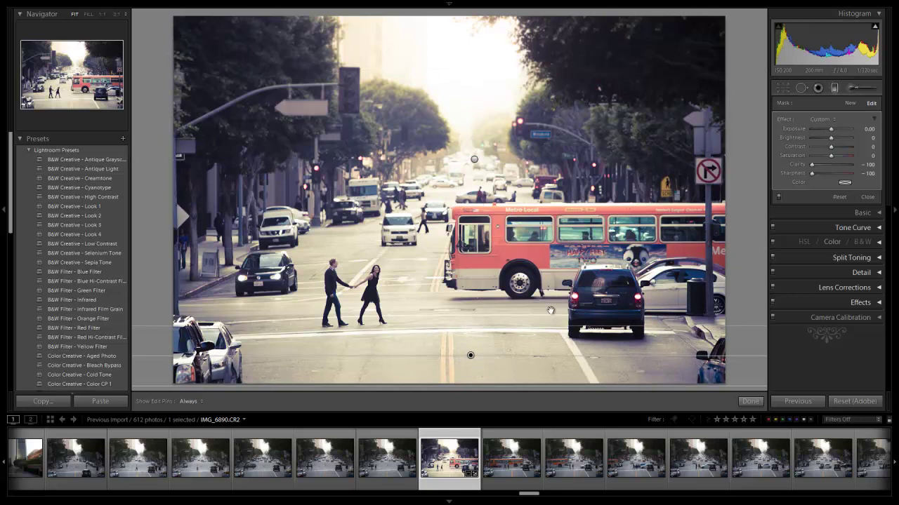
Step: Switch to the Adjustment Brush at Clarity/Sharpness -100 and enlarge the brush to size 42
{"action": "left_click", "coordinate": [835, 88]}
{"action": "left_click", "coordinate": [850, 89]}
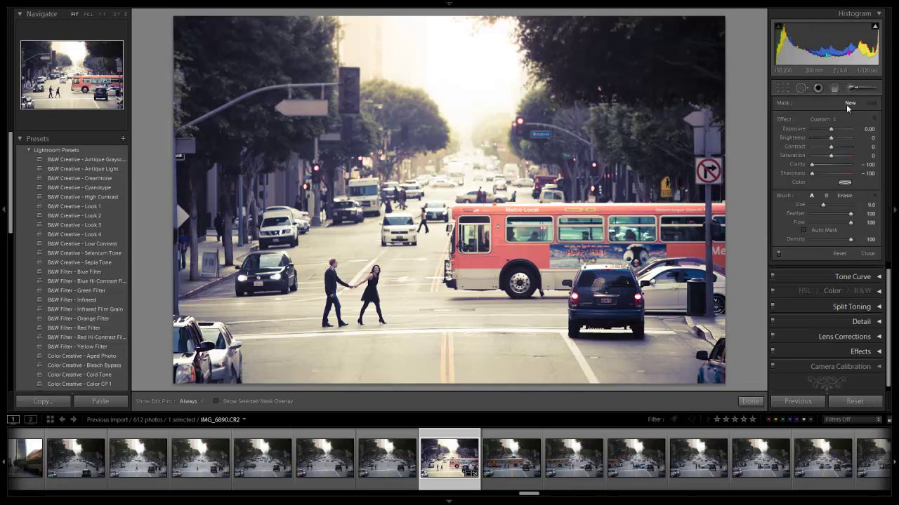
{"action": "scroll", "coordinate": [558, 140], "scroll_direction": "up", "scroll_amount": 5}
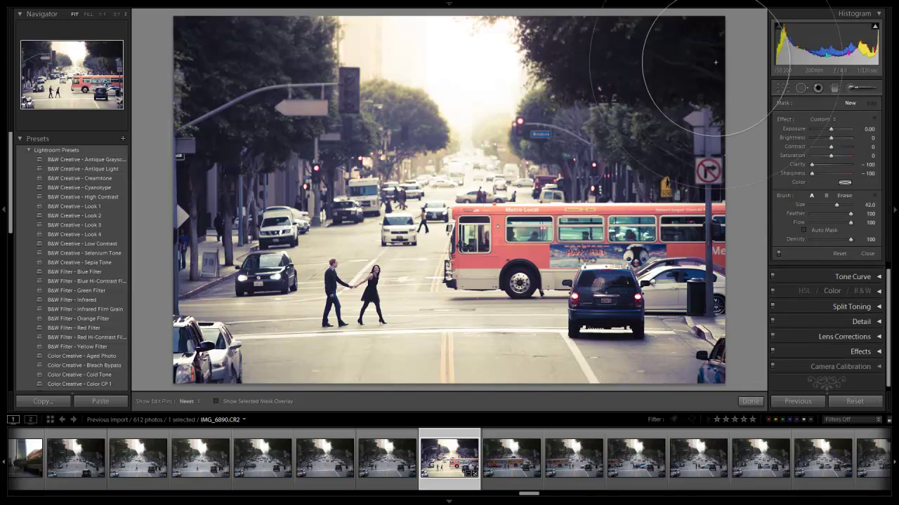
{"action": "key", "text": "h"}
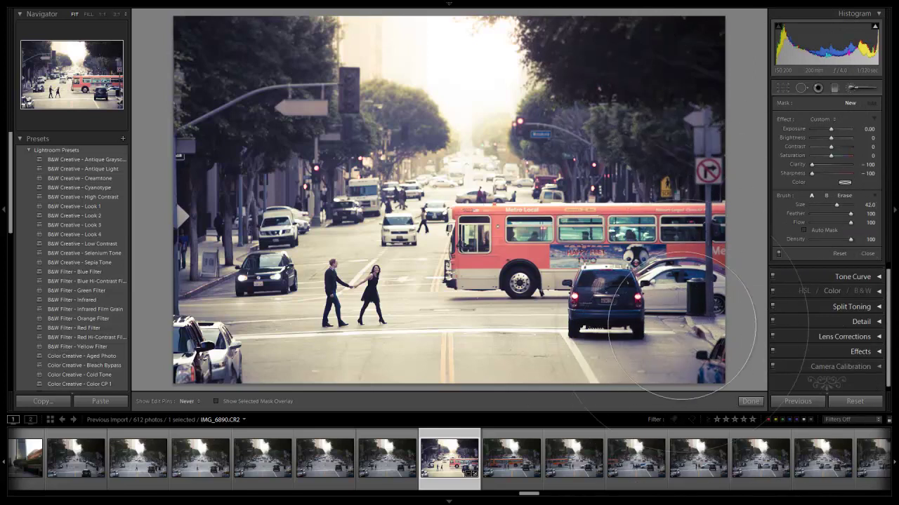
Step: Paint softening over the trees in the upper-right and upper-left corners, then close the brush
{"action": "left_click_drag", "start_coordinate": [720, 153], "coordinate": [709, 39]}
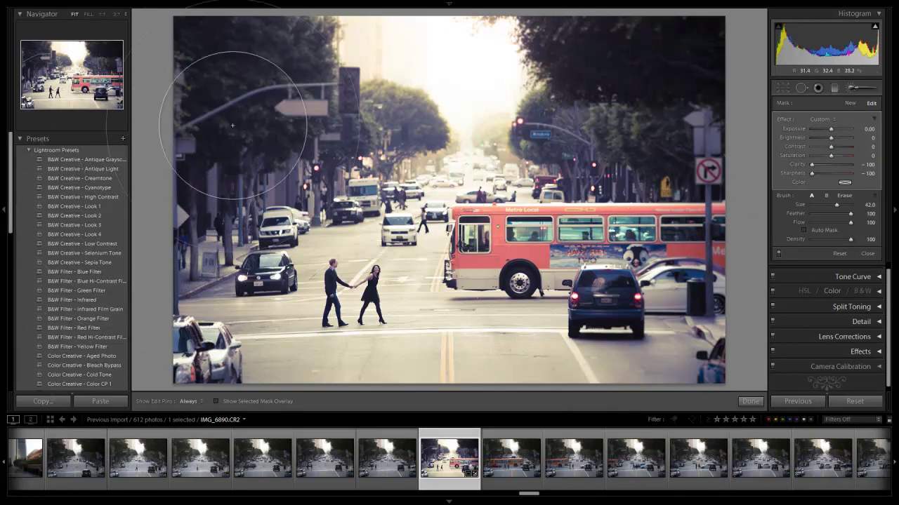
{"action": "key", "text": "h"}
{"action": "mouse_move", "coordinate": [327, 119]}
{"action": "left_mouse_down"}
{"action": "mouse_move", "coordinate": [282, 73]}
{"action": "mouse_move", "coordinate": [389, 73]}
{"action": "mouse_move", "coordinate": [273, 117]}
{"action": "mouse_move", "coordinate": [148, 68]}
{"action": "mouse_move", "coordinate": [239, 144]}
{"action": "left_mouse_up"}
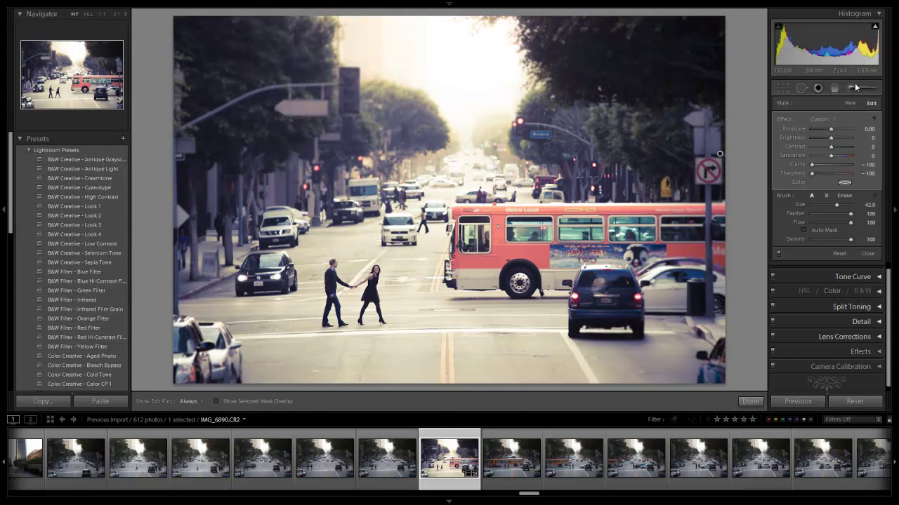
{"action": "key", "text": "k"}
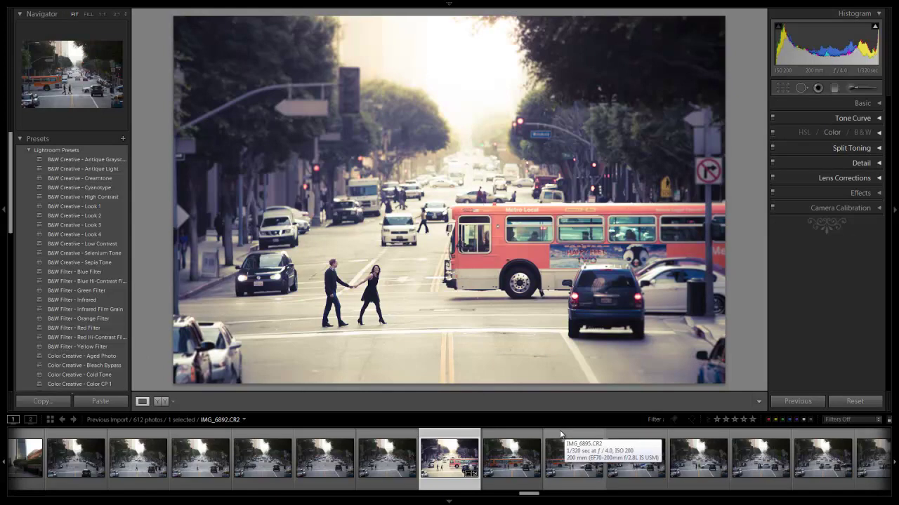
{"action": "key", "text": "v"}
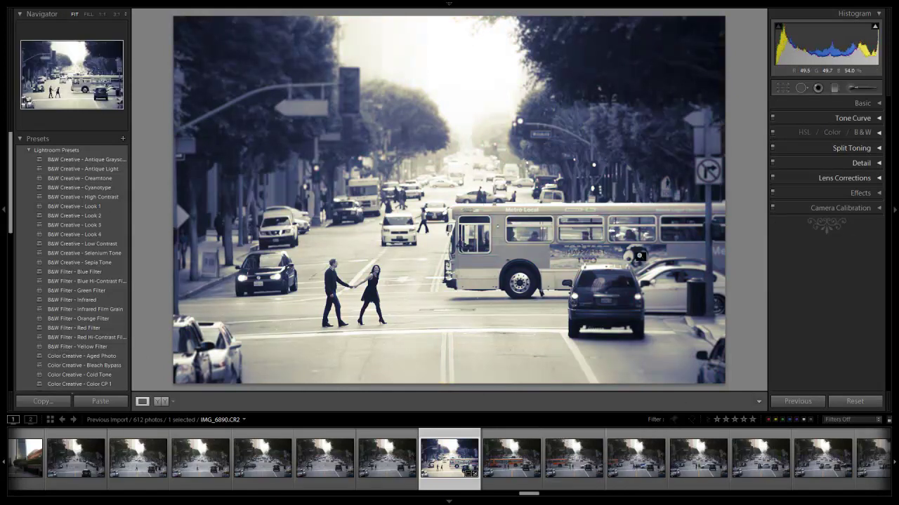
{"action": "key", "text": "v"}
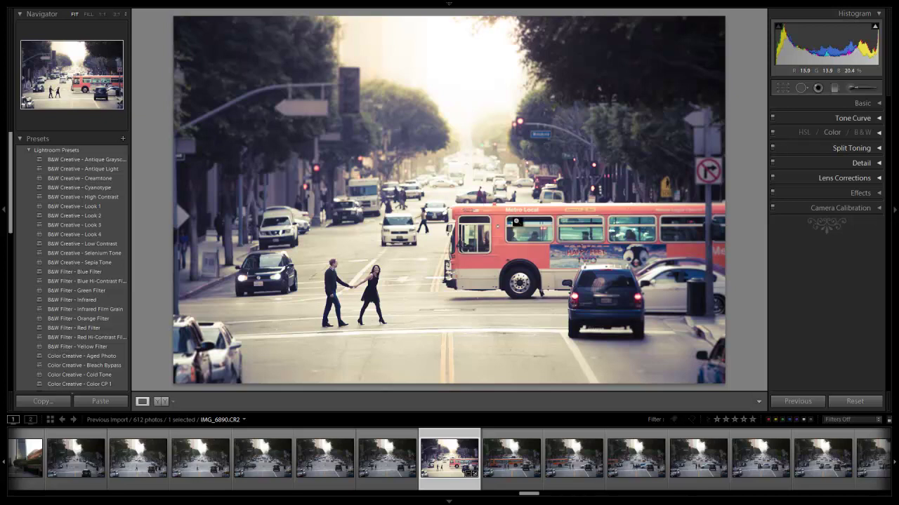
{"action": "key", "text": "backslash"}
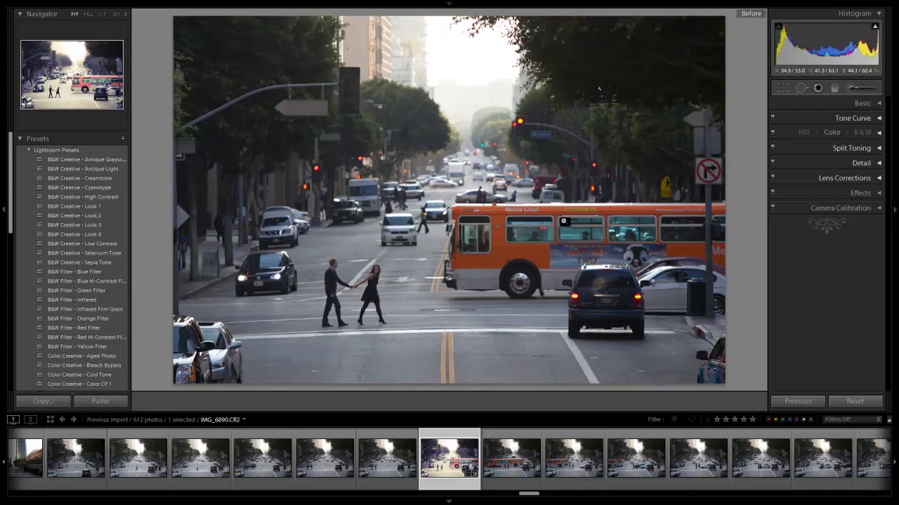
{"action": "key", "text": "backslash"}
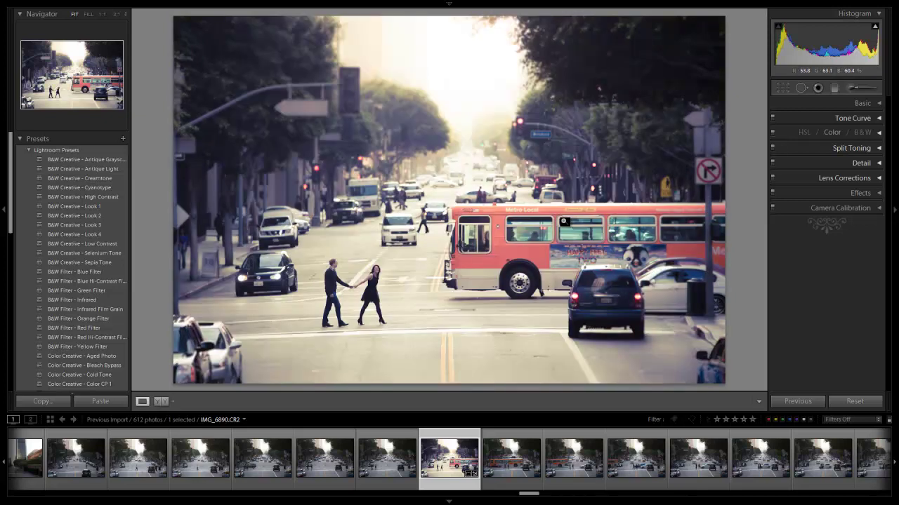
{"action": "key", "text": "backslash"}
{"action": "key", "text": "backslash"}
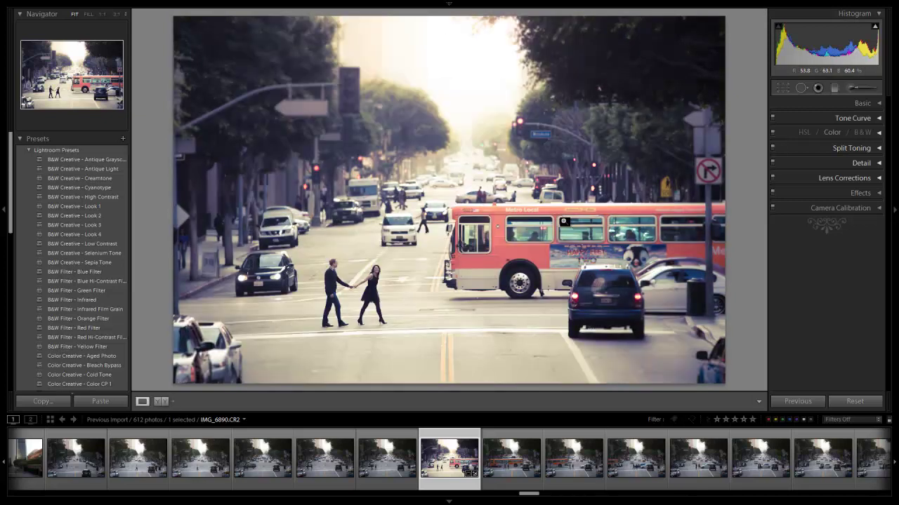